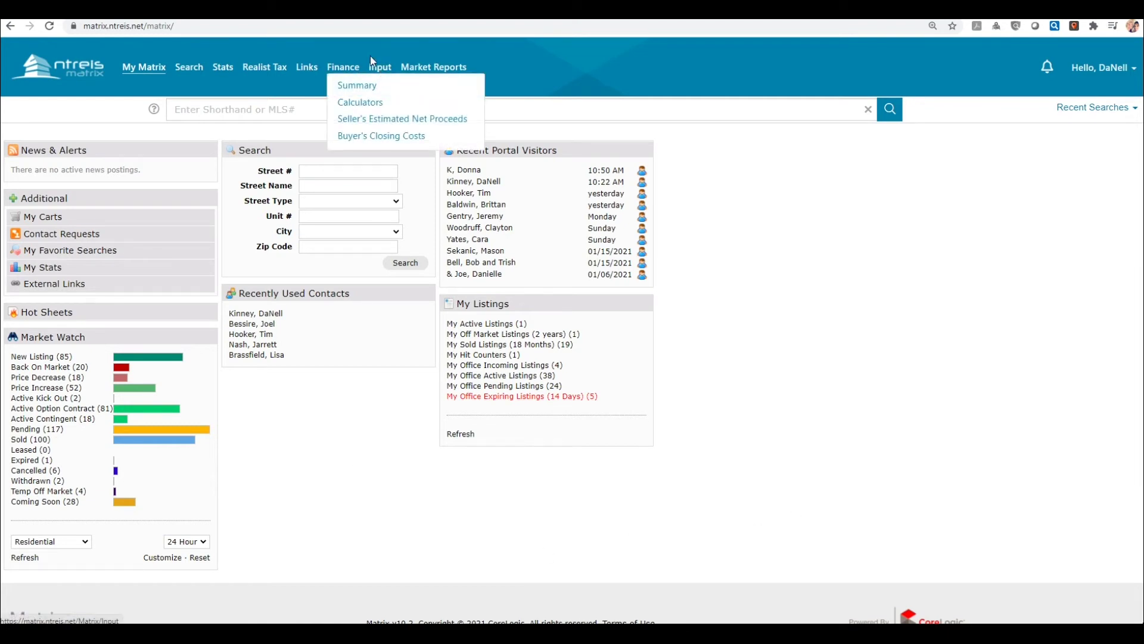
- Start a new Residential listing and choose to fill it from Realist Tax
left_click(383, 74)
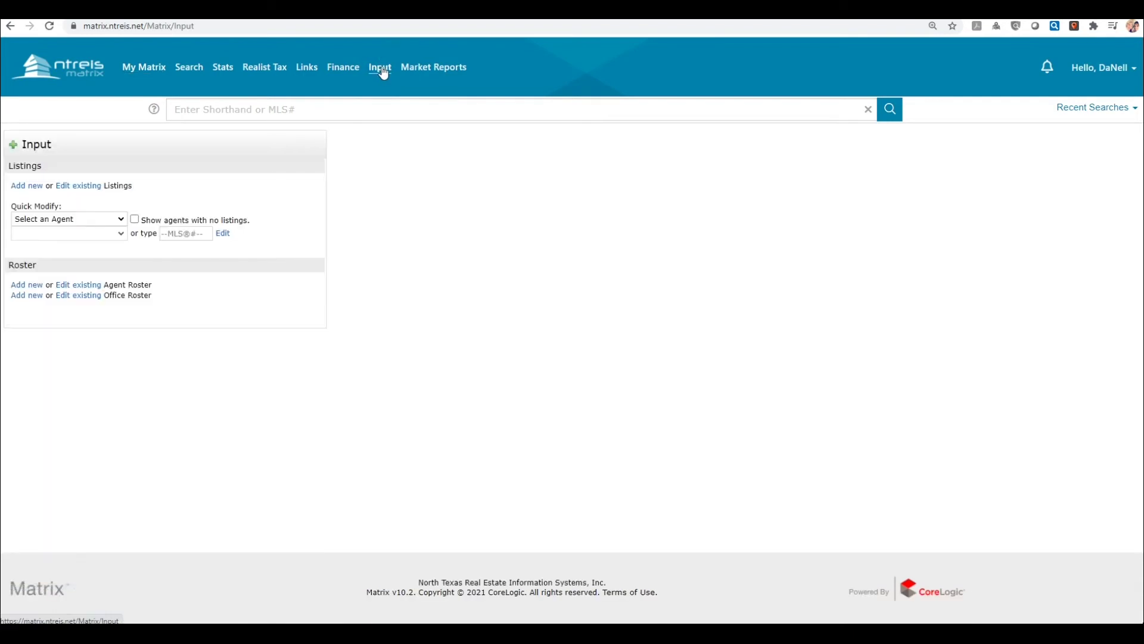
left_click(23, 190)
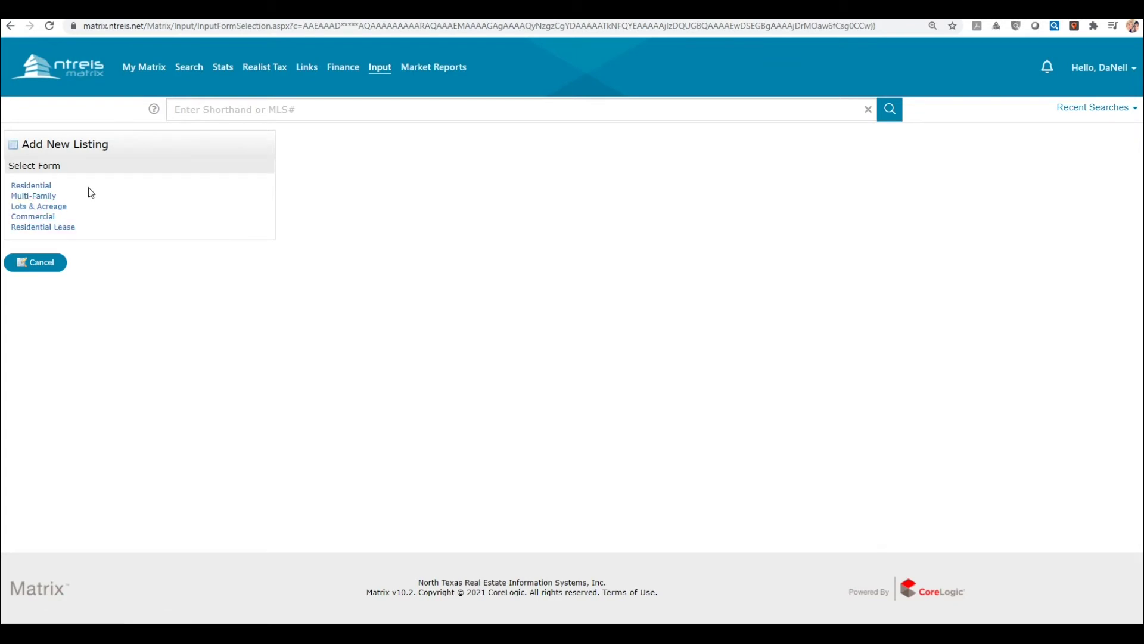
left_click(24, 187)
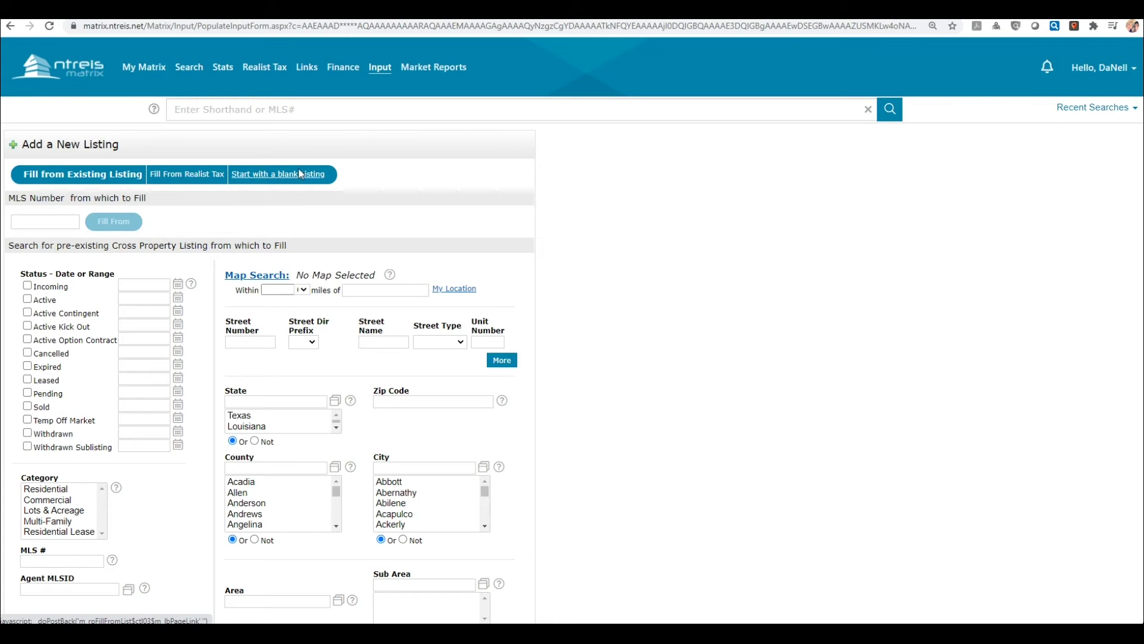
left_click(192, 179)
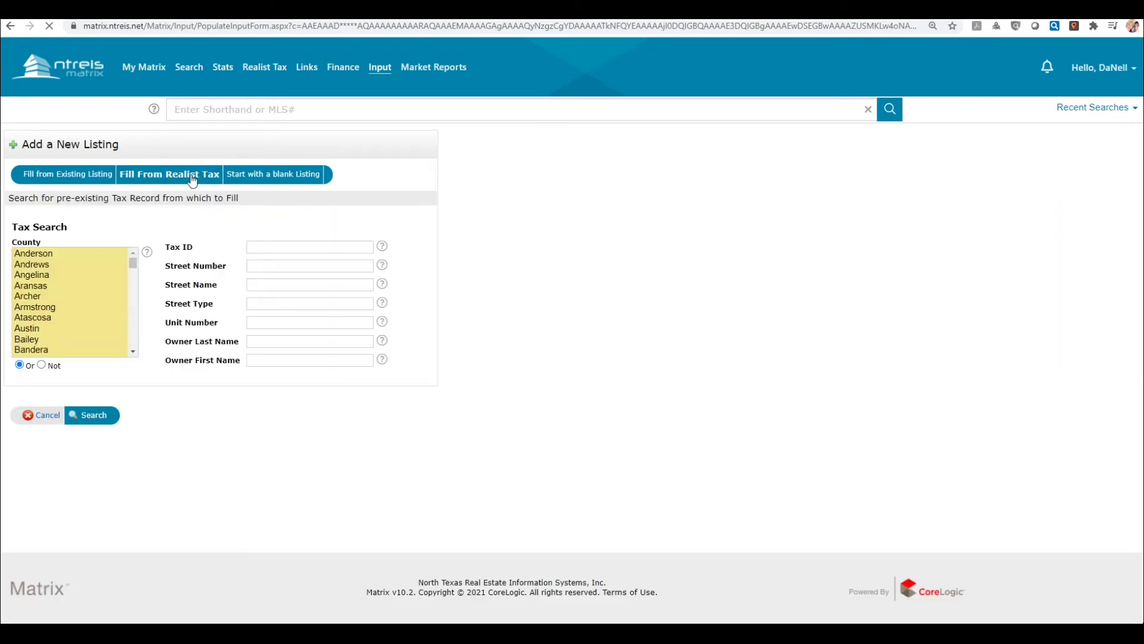
- Search the tax records with Denton as the county and the owner's last name
left_click_drag(135, 278, 135, 292)
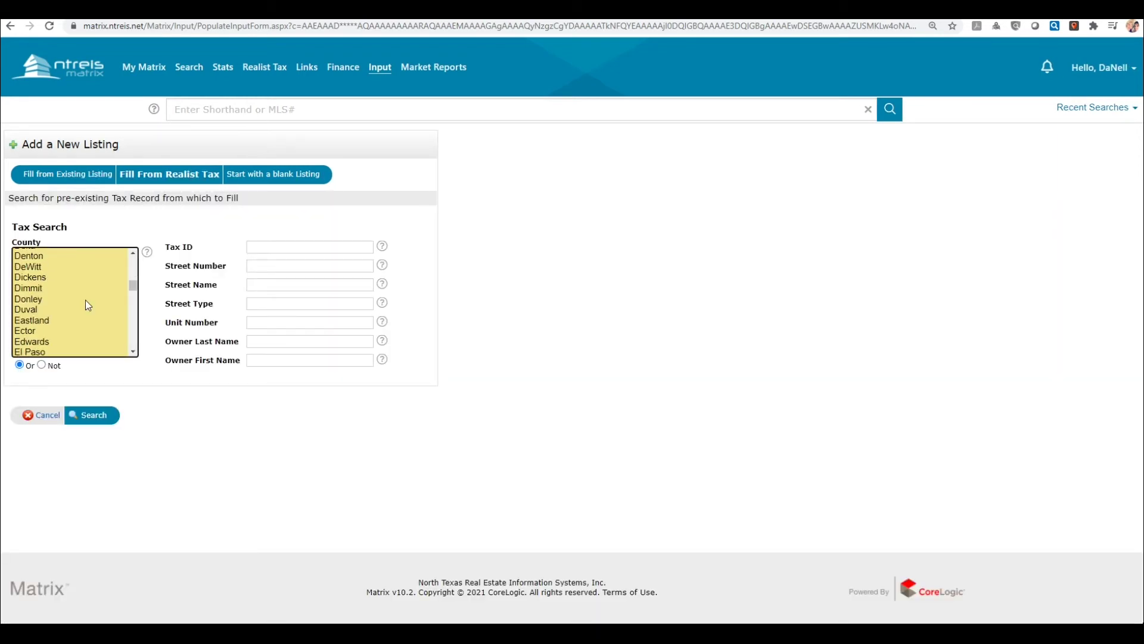
left_click(39, 261)
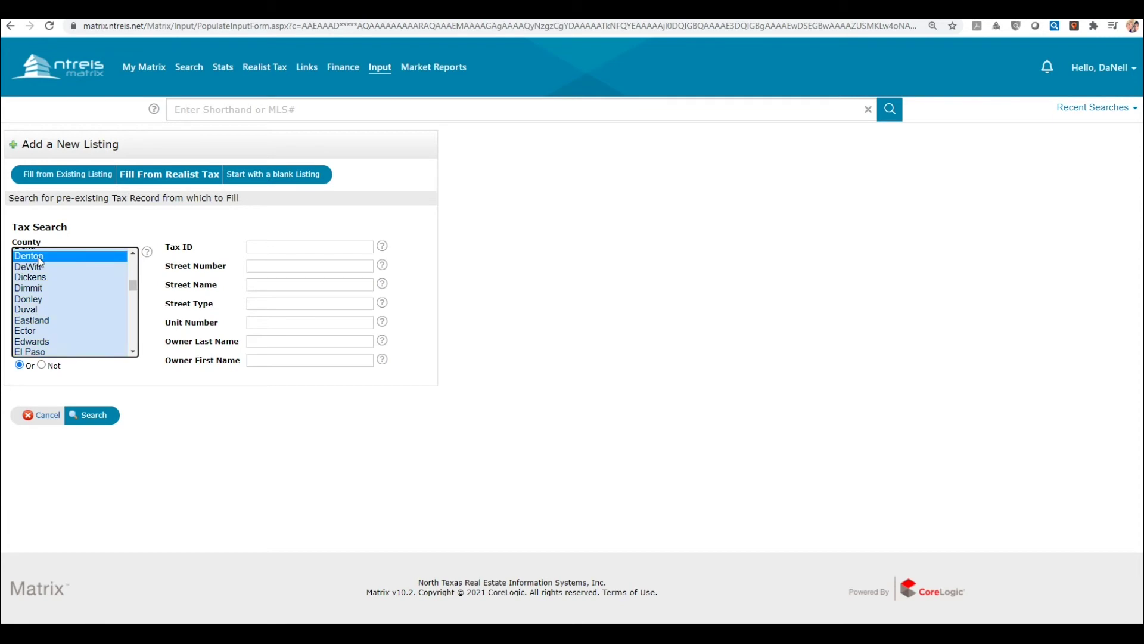
left_click(261, 343)
type("c")
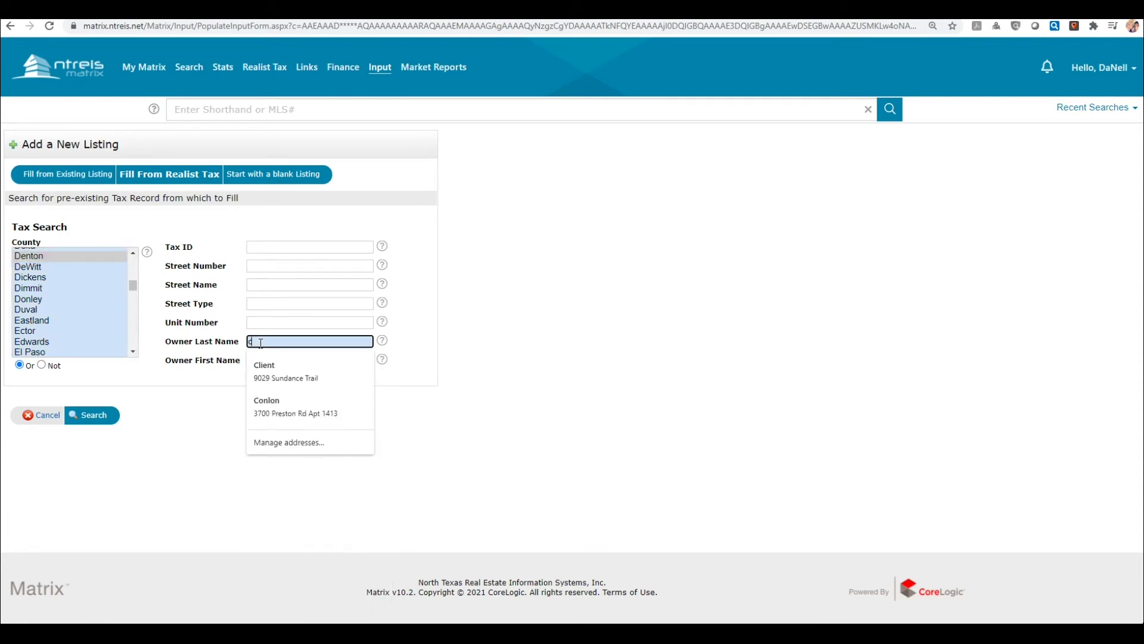
type("rill")
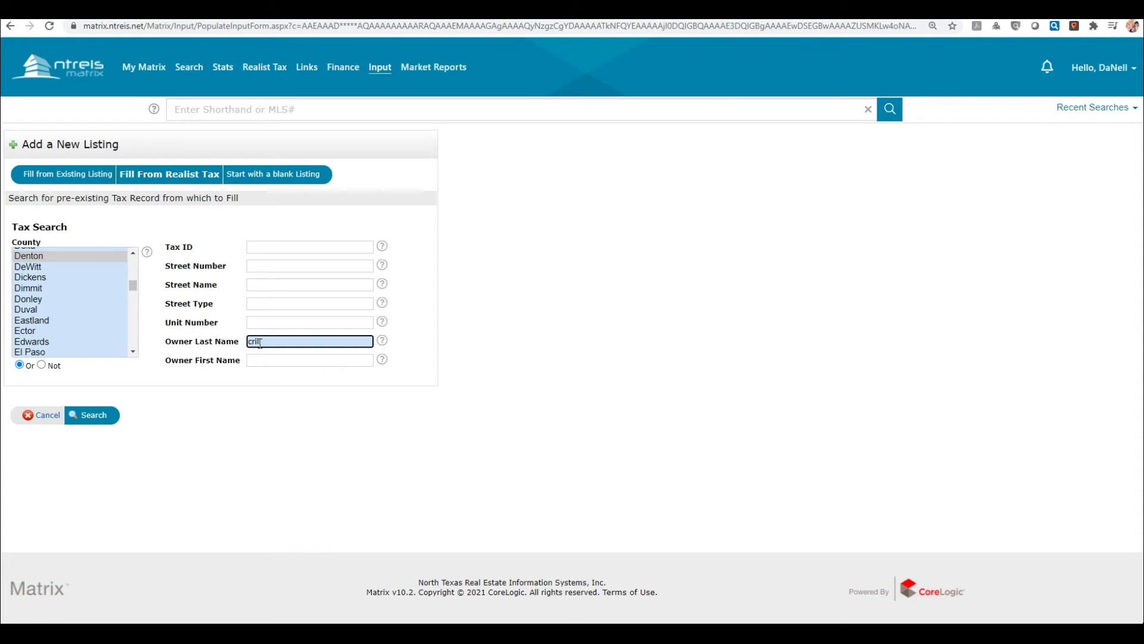
left_click(90, 416)
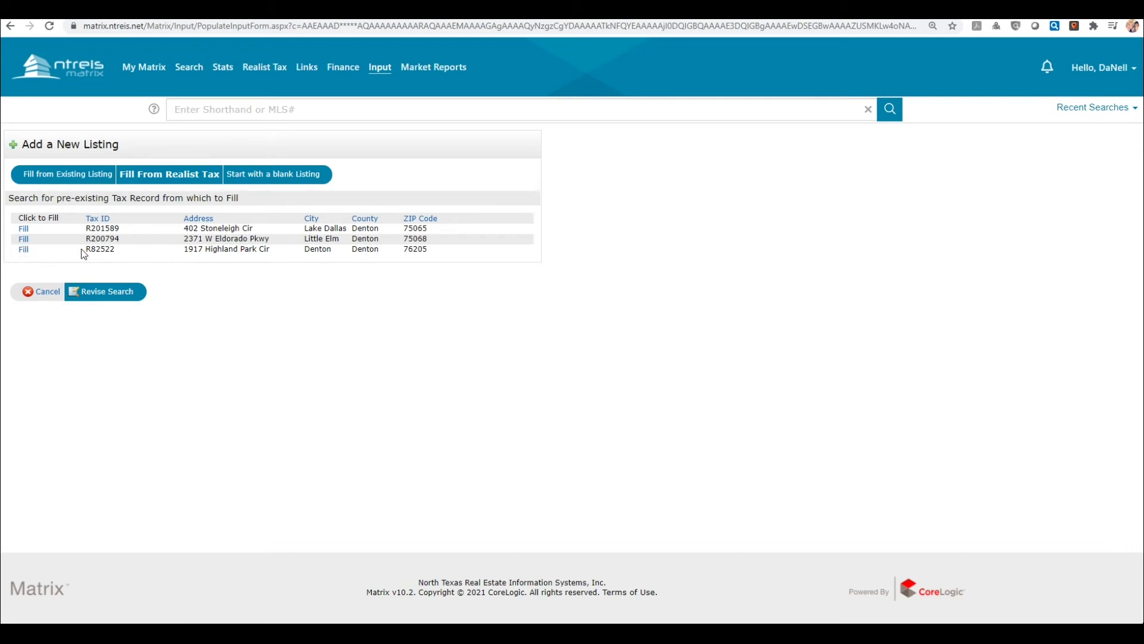
- Fill the listing from the tax record in the city of Denton and review the prefilled location information
left_click(23, 251)
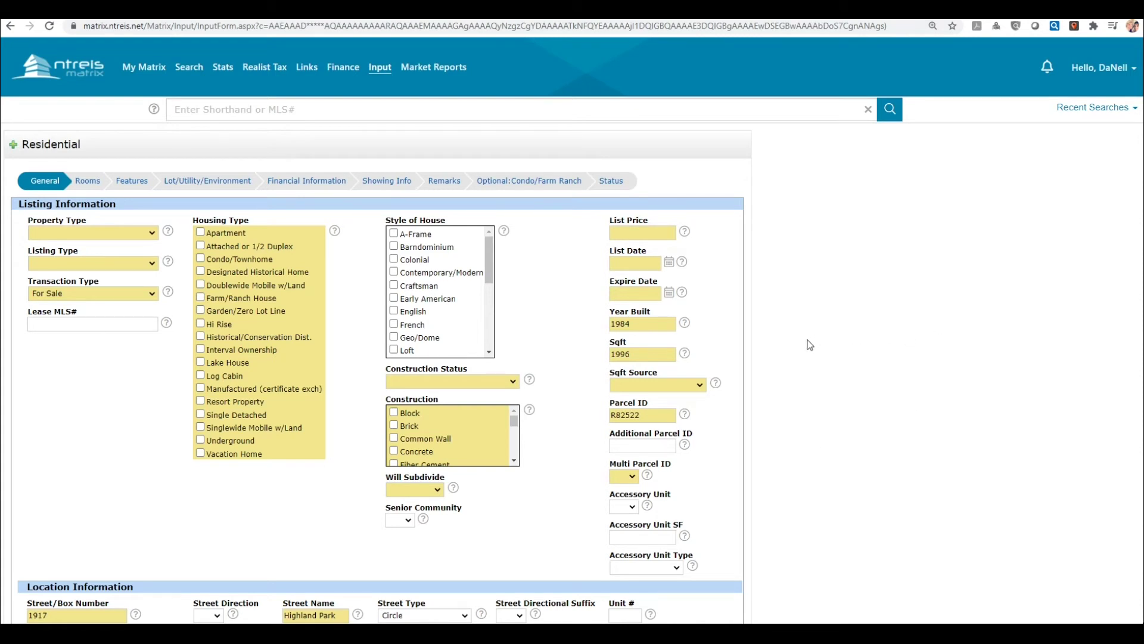
scroll(710, 462, "down", 3)
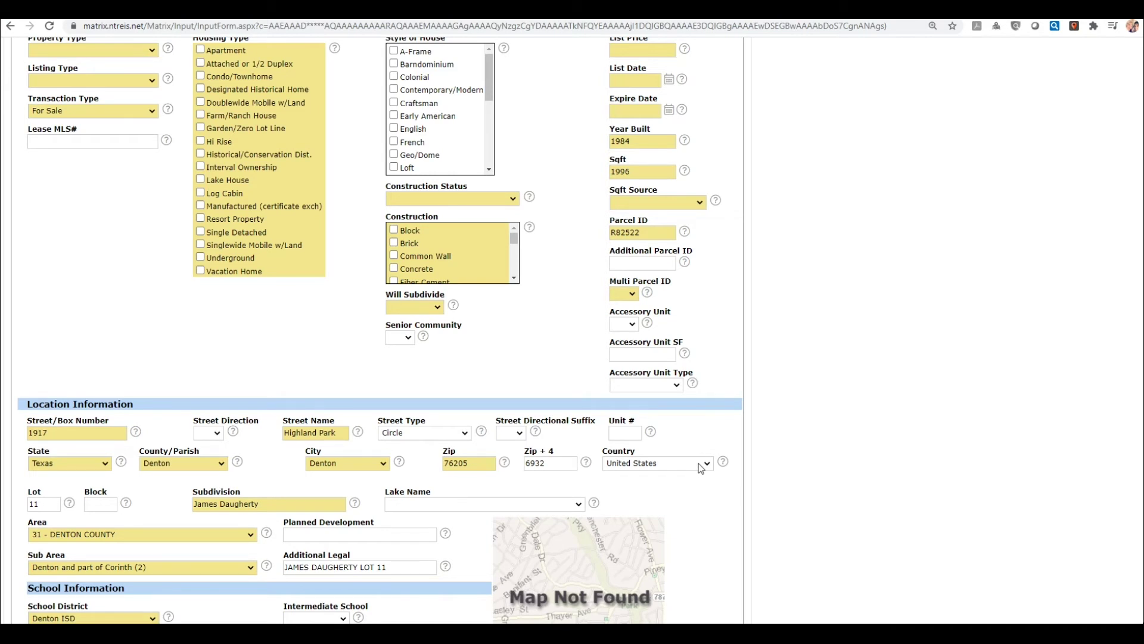
scroll(471, 380, "down", 2)
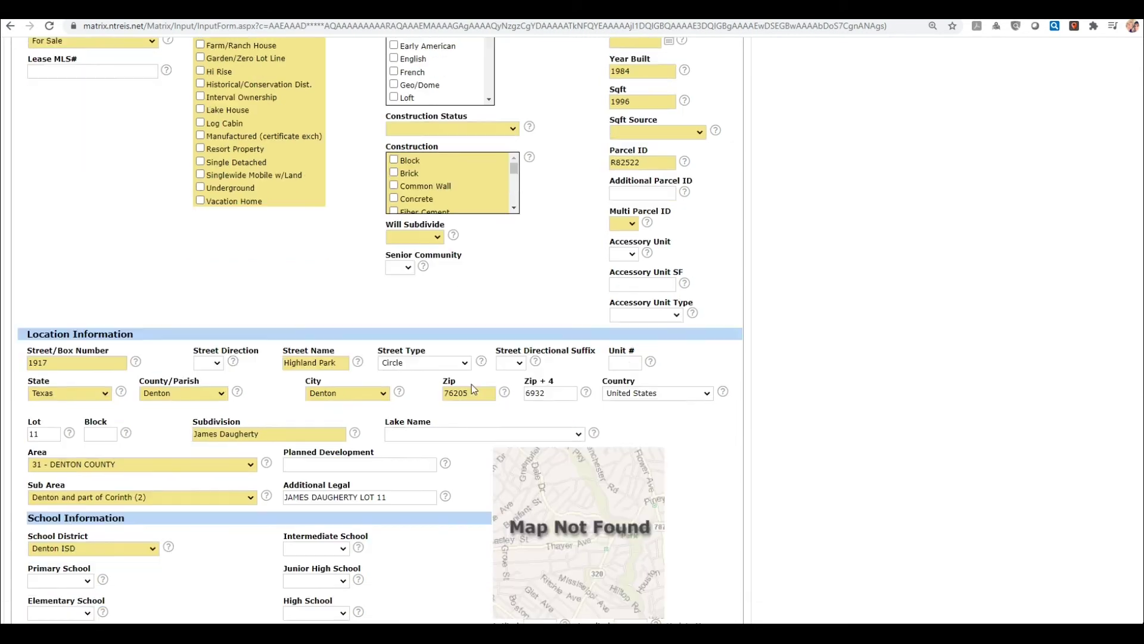
scroll(426, 444, "up", 5)
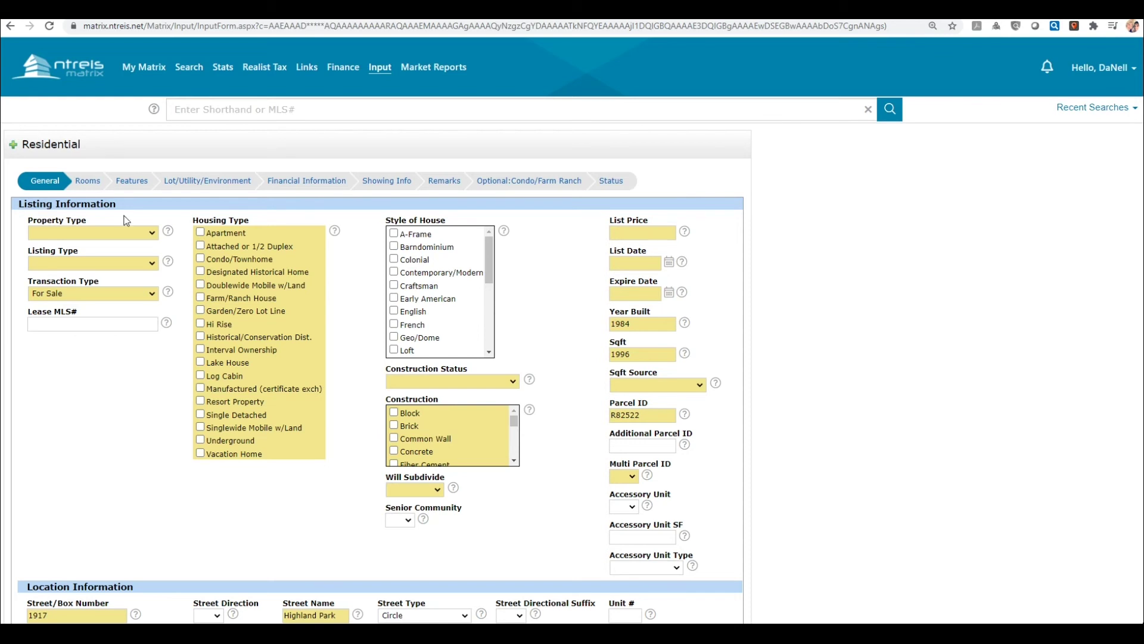
- Set the property type to RES-Single Family and the listing type to Exclusive Right to Sell/Lease
left_click(124, 234)
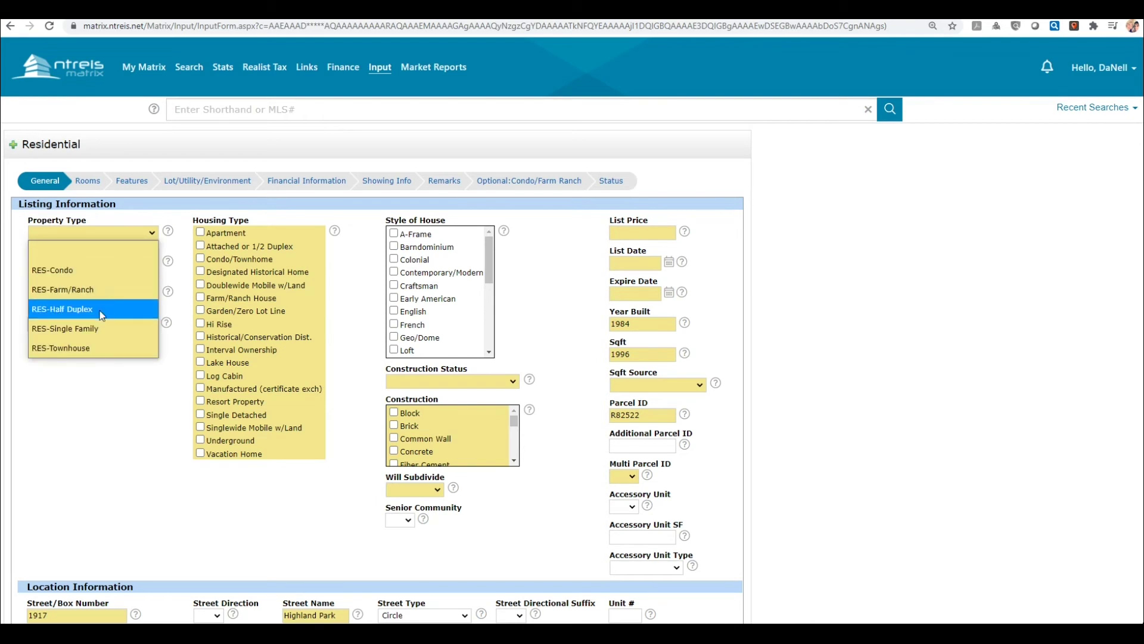
left_click(102, 326)
left_click(85, 263)
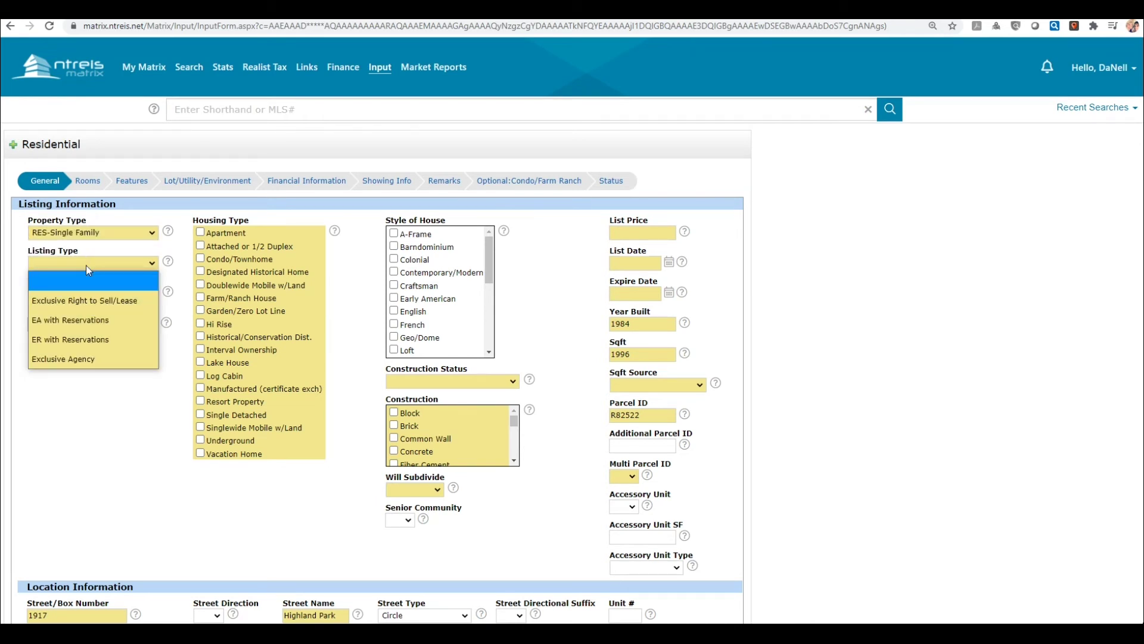
left_click(84, 300)
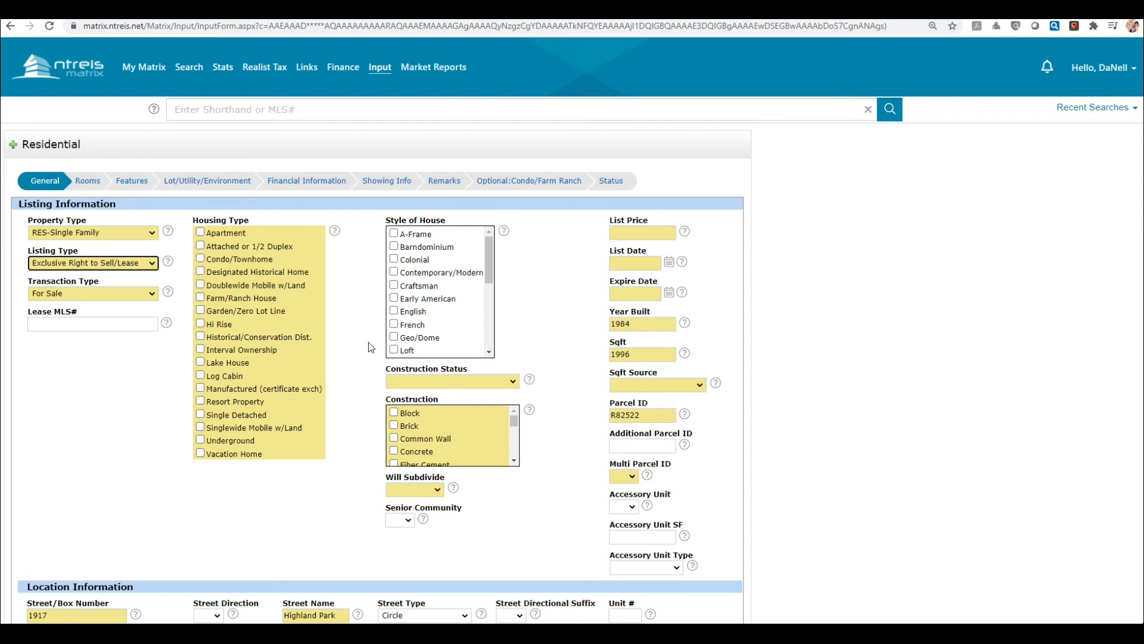
- Set the construction status to Preowned and look over the remaining general, location and school fields
left_click(417, 383)
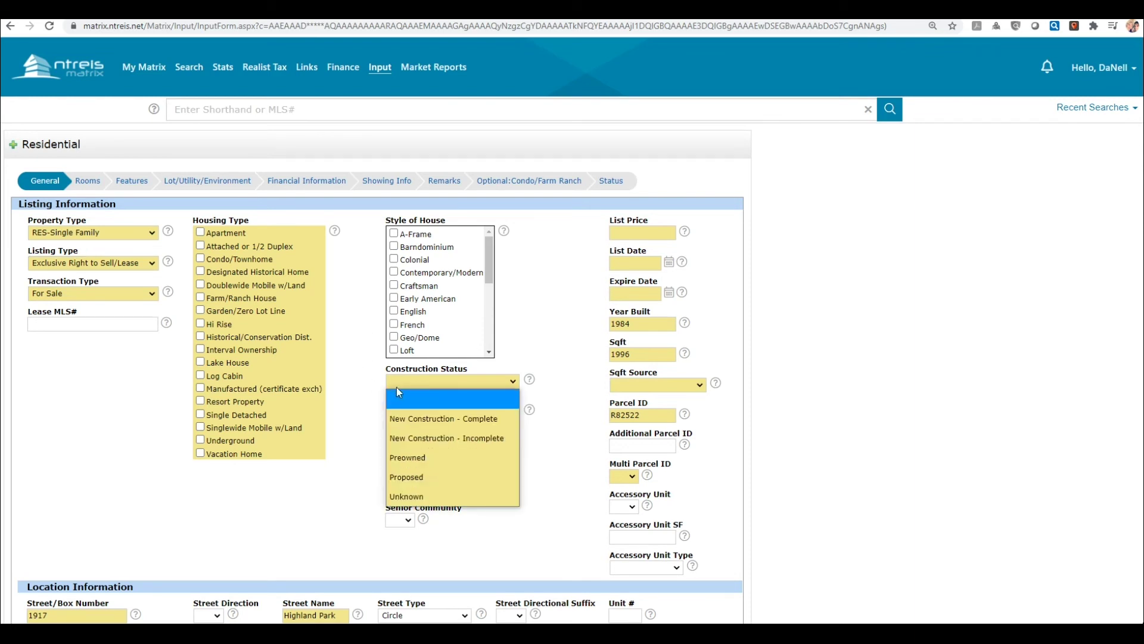
left_click(427, 460)
left_click(558, 386)
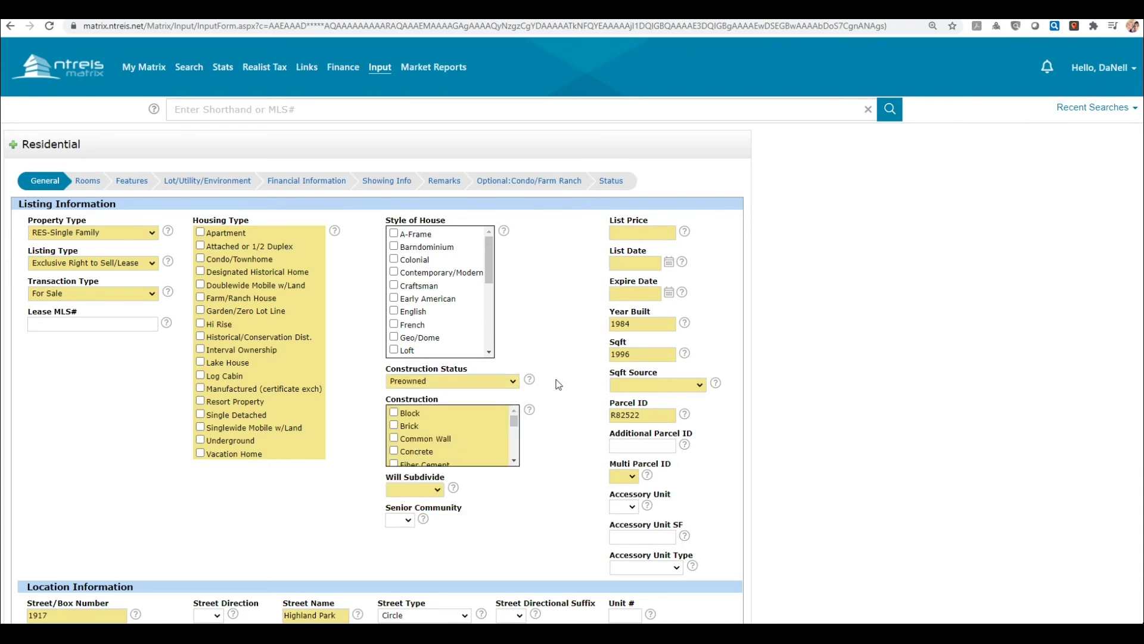
left_click(624, 230)
left_click(584, 237)
scroll(572, 501, "down", 2)
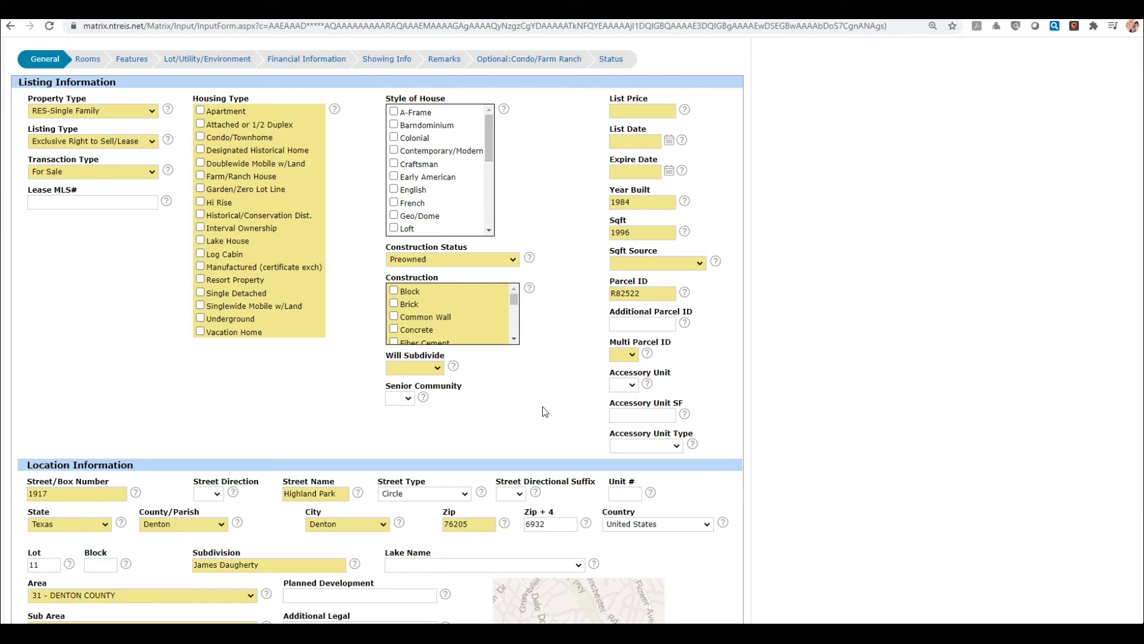
scroll(322, 466, "down", 3)
scroll(256, 455, "down", 2)
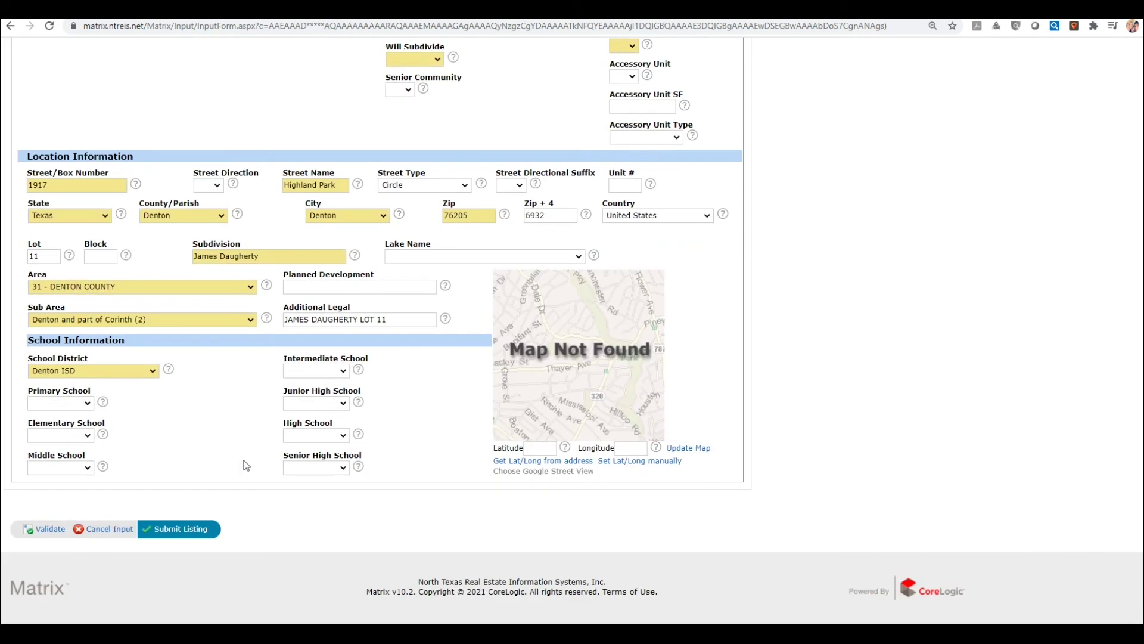
scroll(247, 458, "up", 5)
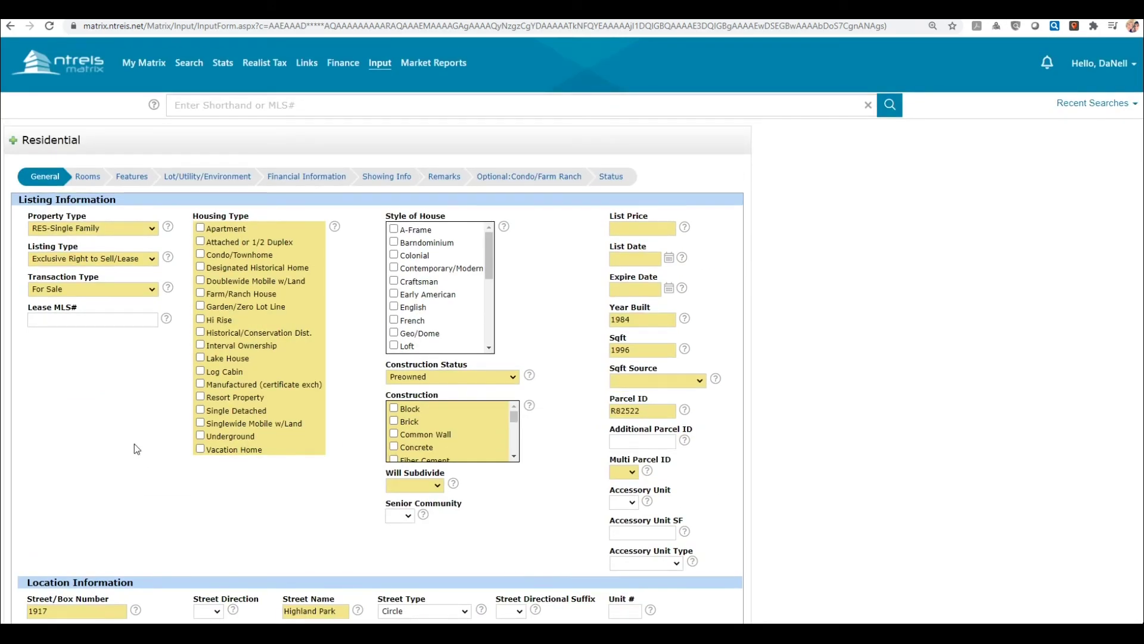
- Enter the room details as 4 bedrooms, 2 full baths and 0 half baths
left_click(85, 175)
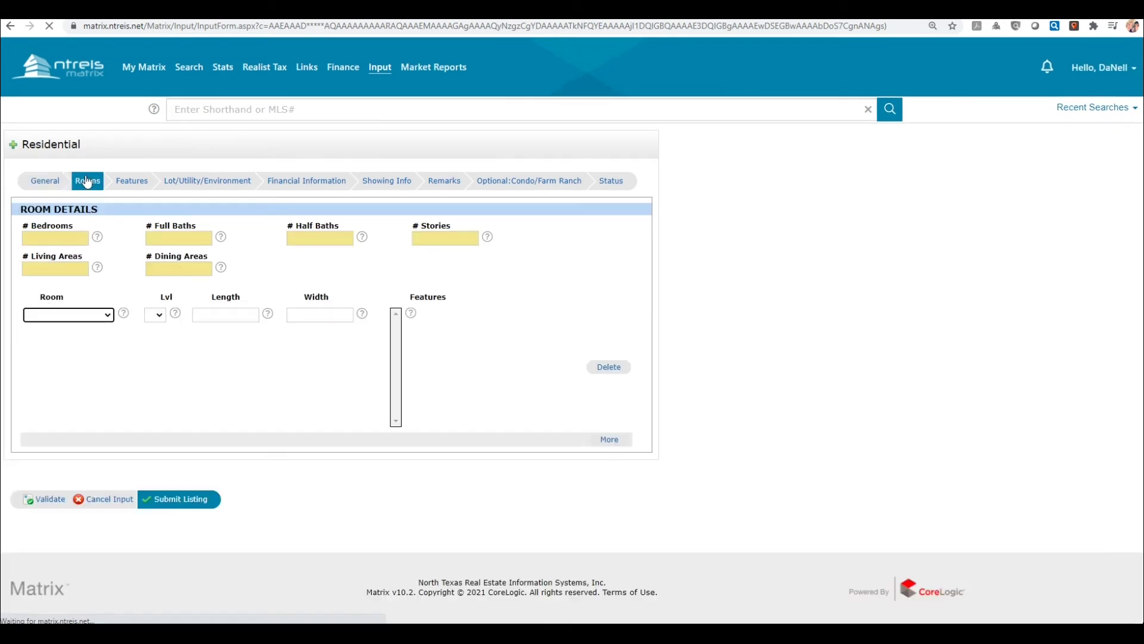
left_click(34, 238)
left_click(36, 260)
left_click(167, 237)
left_click(176, 268)
left_click(307, 237)
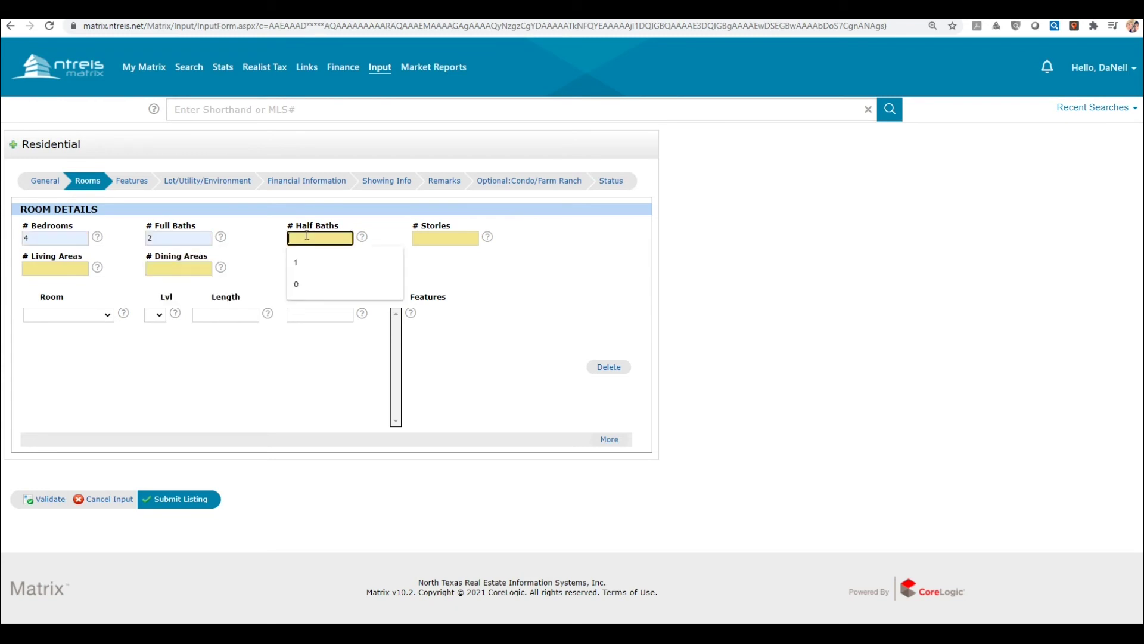
left_click(296, 284)
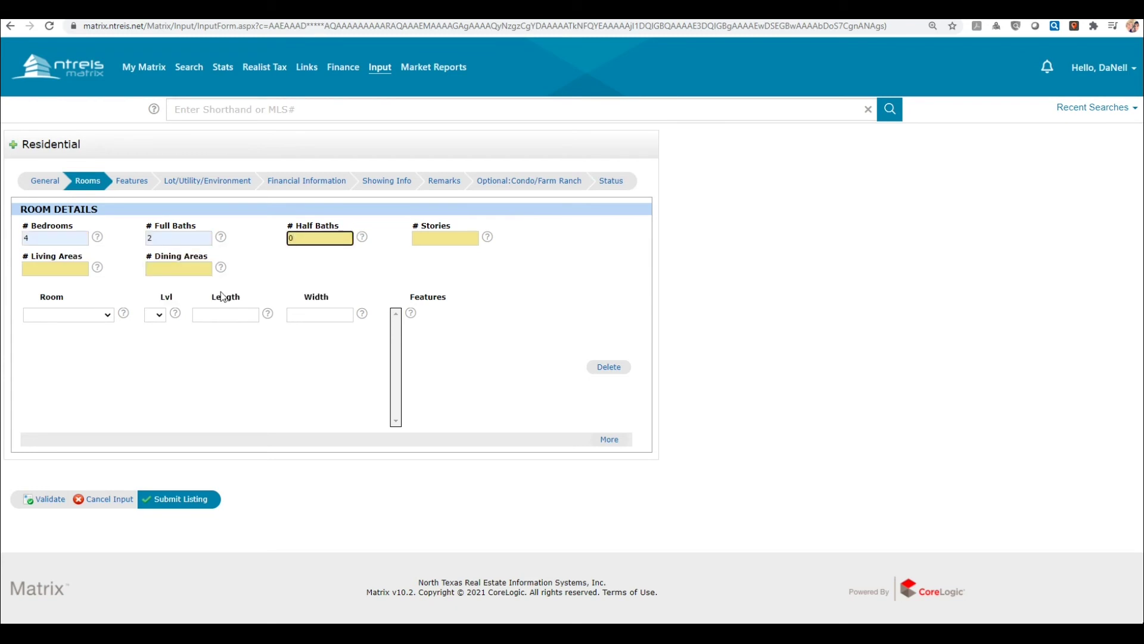
- Enter 2 carport spaces and 1 fireplace in the listing's features
left_click(131, 183)
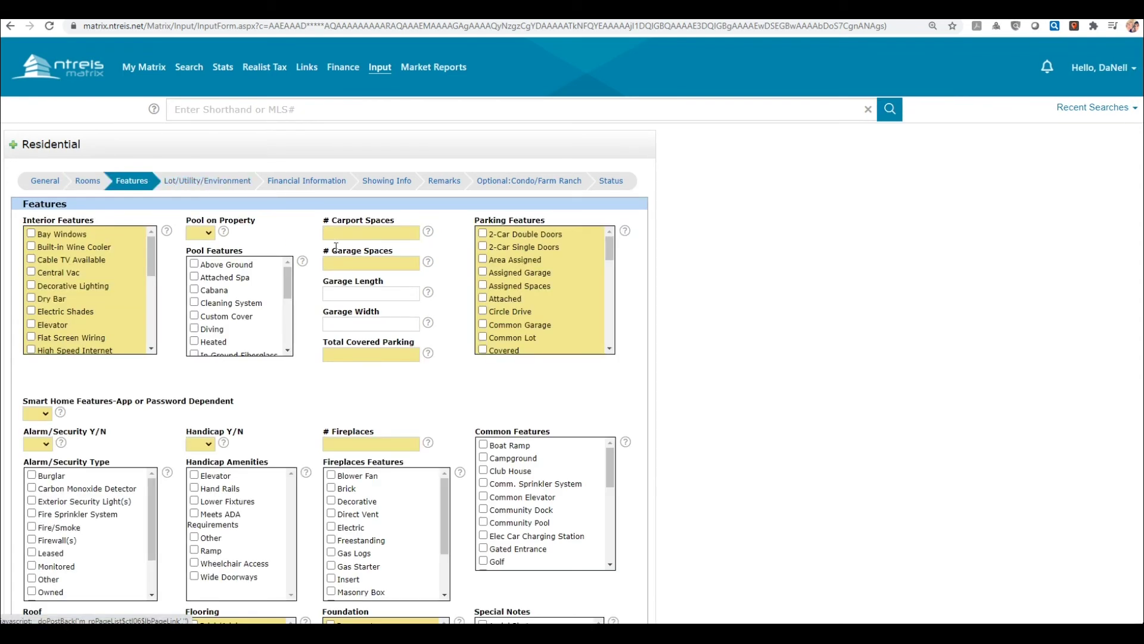
left_click(350, 232)
type("2")
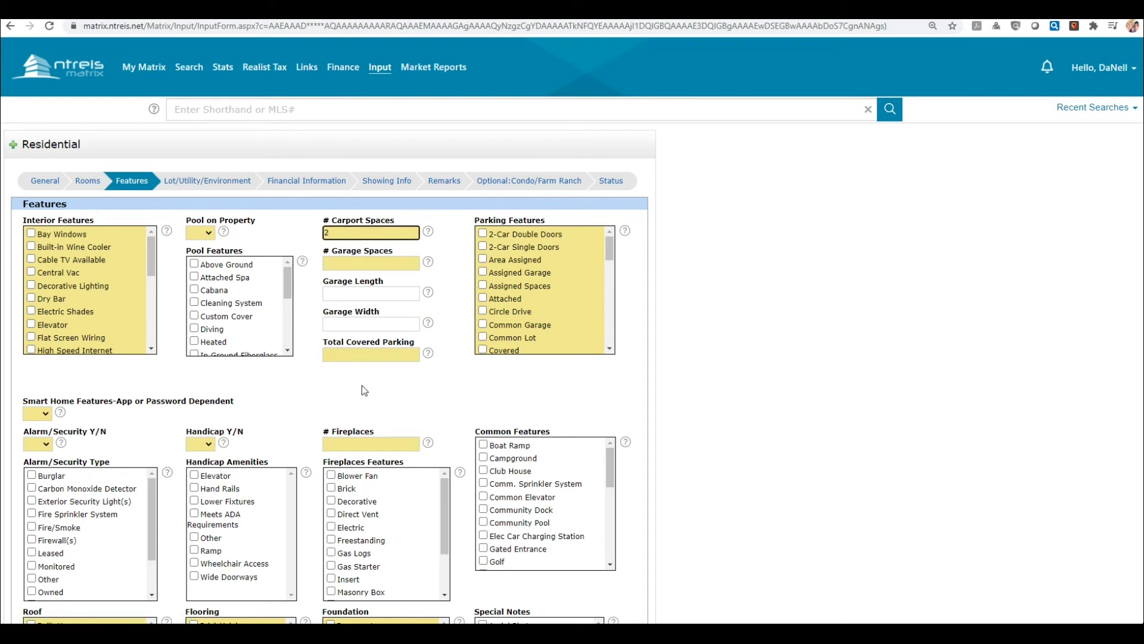
left_click(340, 443)
type("1")
- Look through the listing's lot, utility and environment fields and its financial information fields
left_click(213, 182)
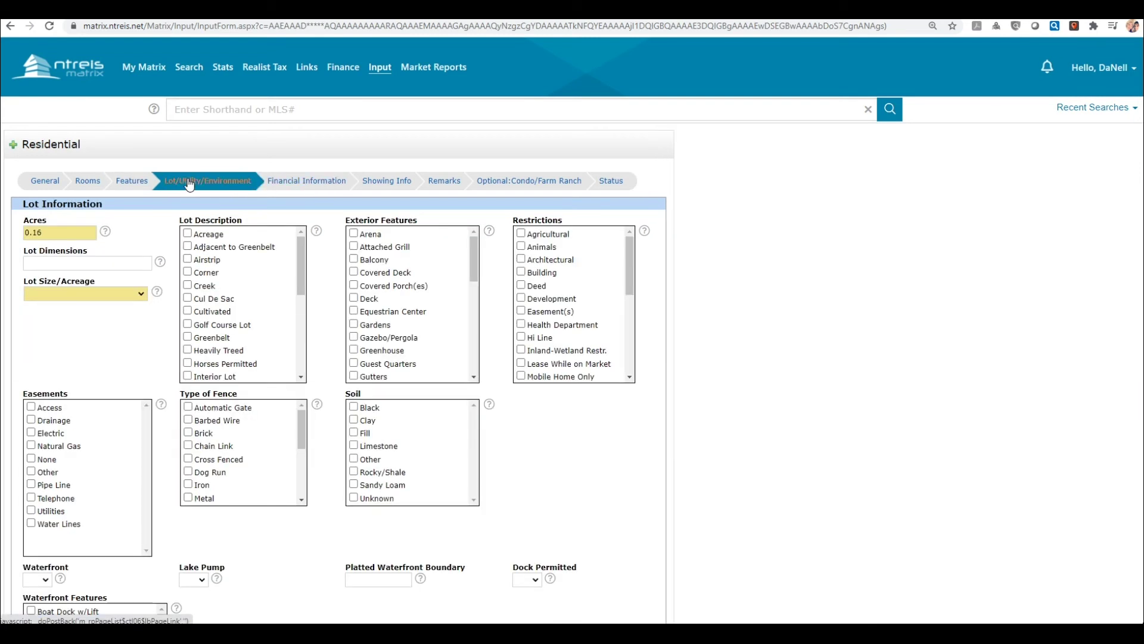
left_click(308, 184)
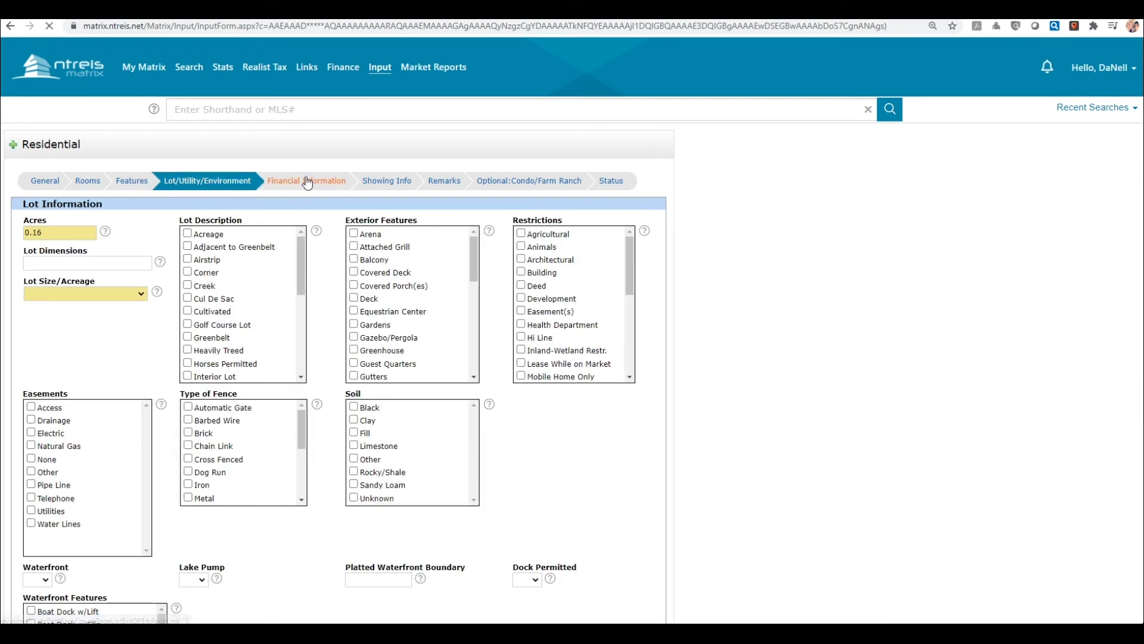
scroll(453, 416, "down", 1)
scroll(455, 416, "down", 2)
scroll(411, 327, "up", 3)
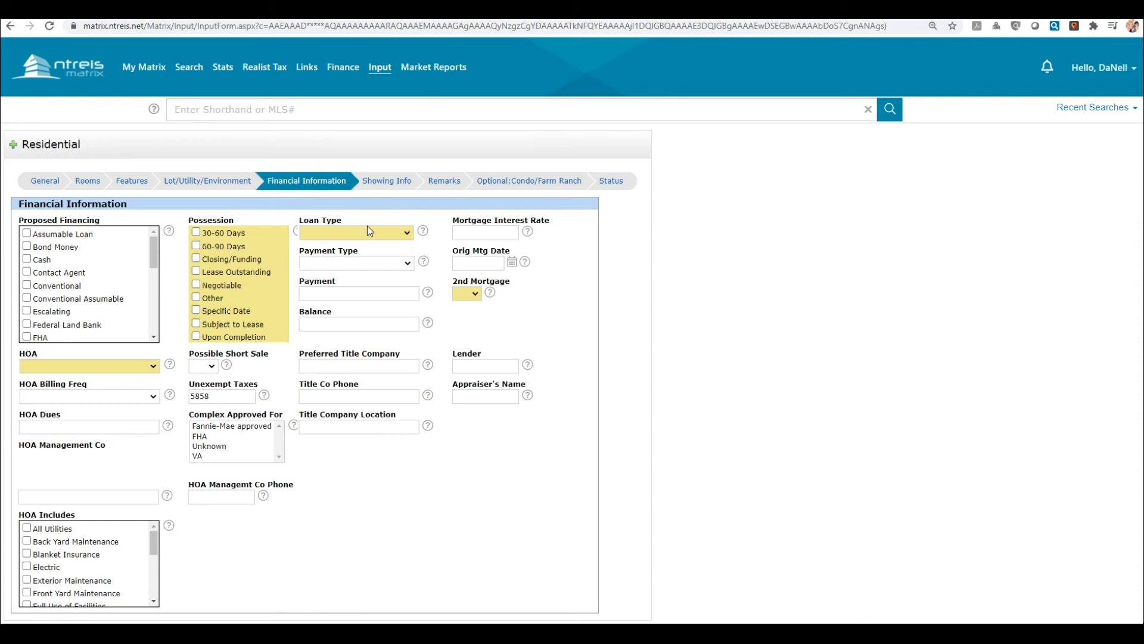
- Enter the second list agent's MLS ID in the showing information and refresh that agent's details
left_click(390, 185)
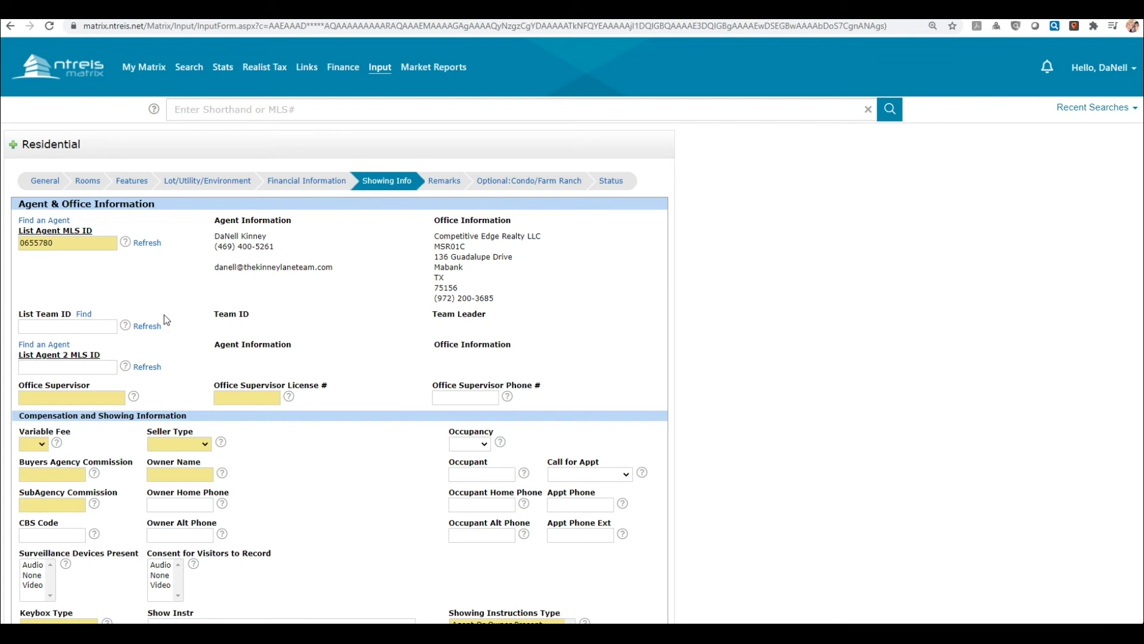
left_click(65, 365)
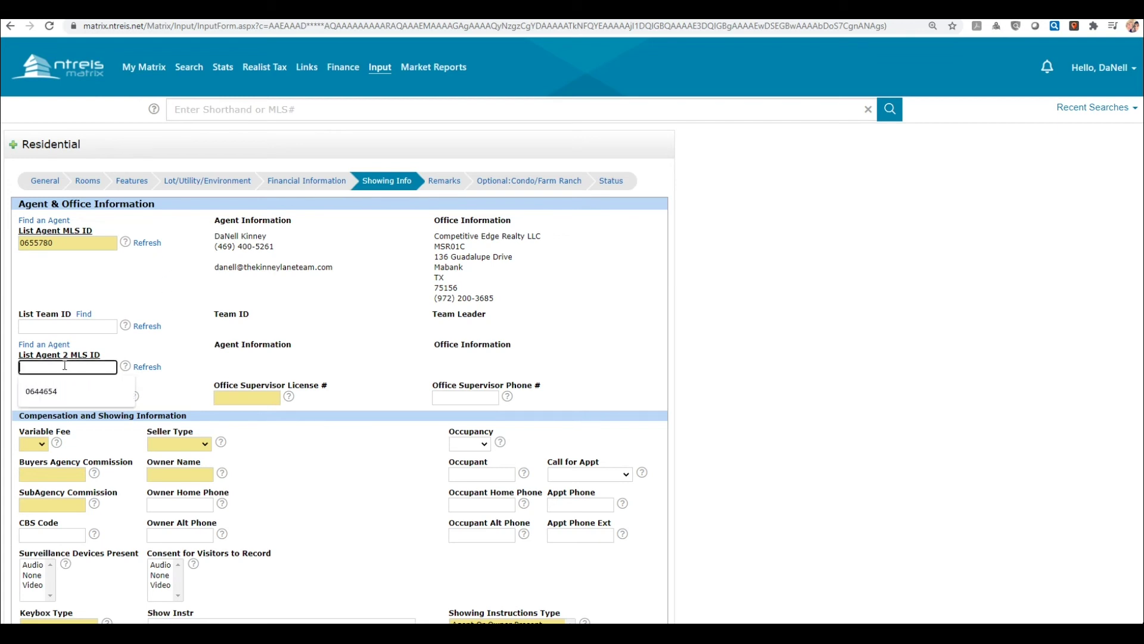
left_click(83, 391)
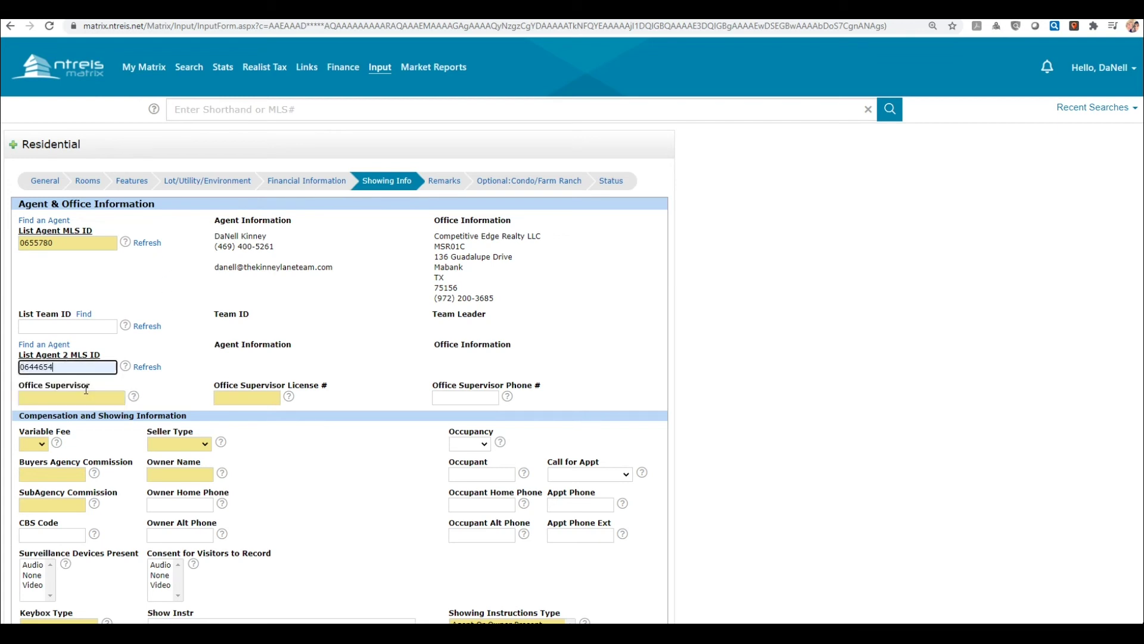
left_click(141, 368)
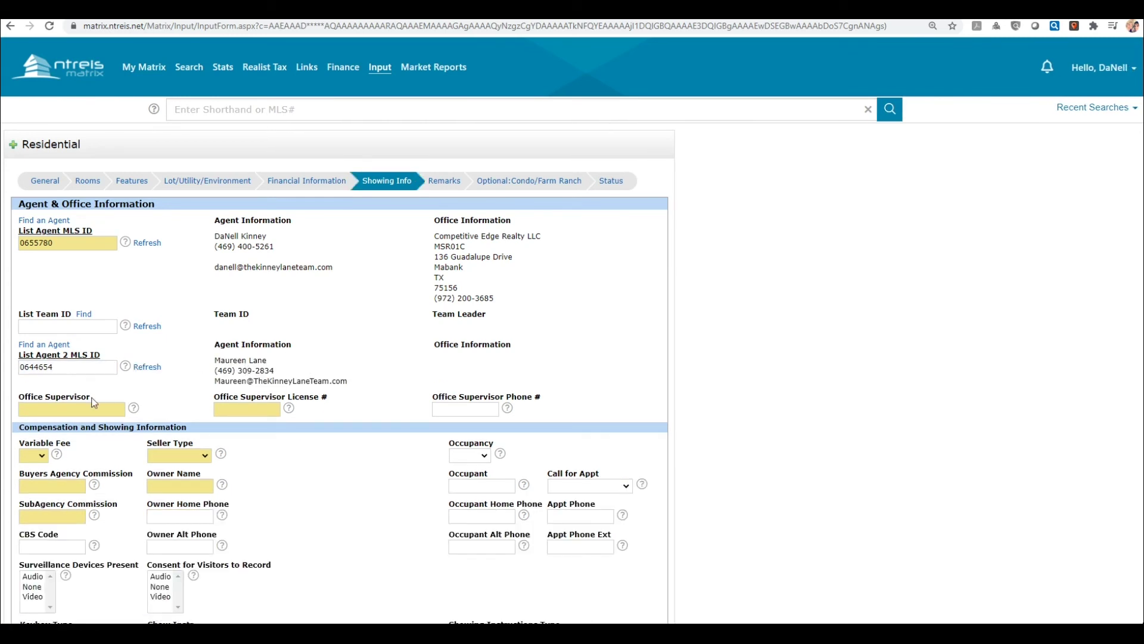
- Fill in the office supervisor's name and licence number
left_click(65, 408)
left_click(44, 436)
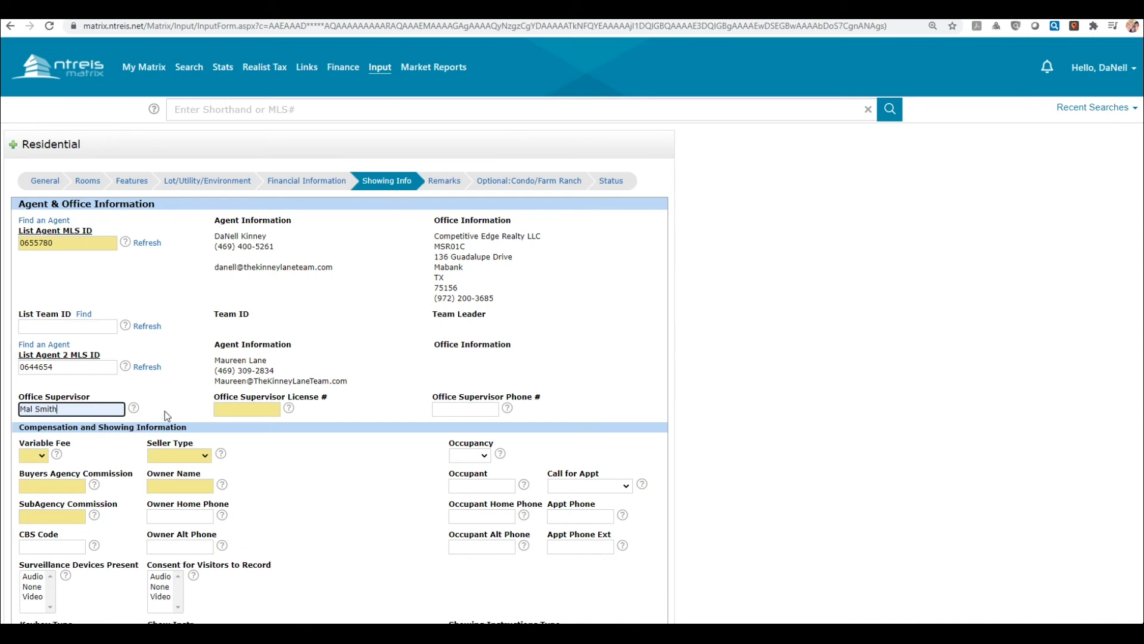
left_click(237, 410)
left_click(244, 430)
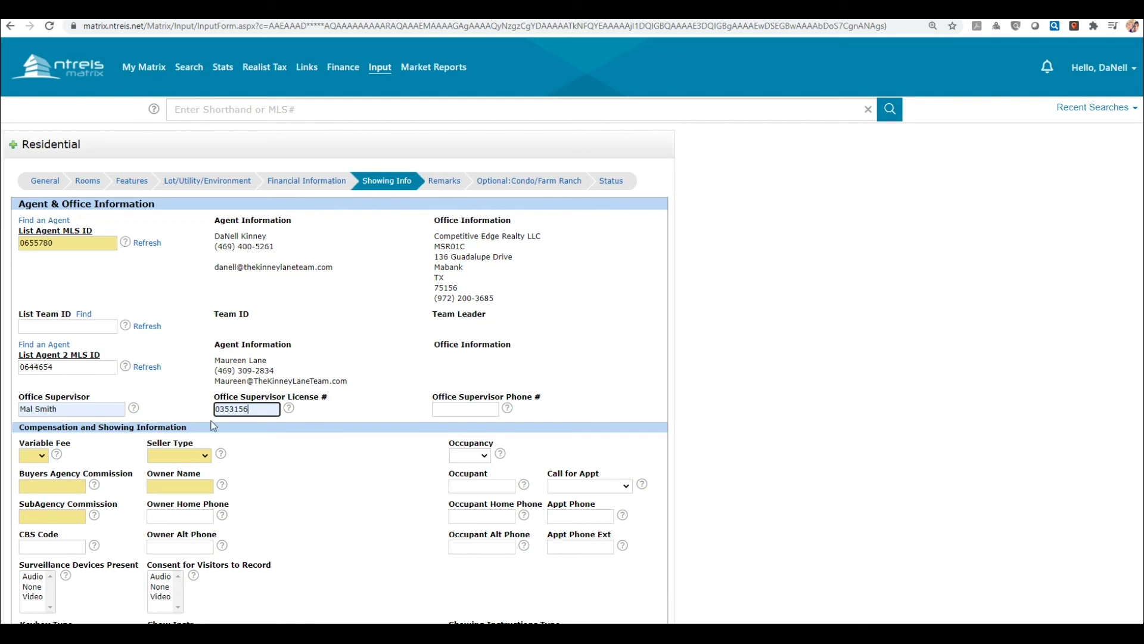
- Look through the listing's remarks fields, including public driving directions and property description
left_click(327, 421)
left_click(441, 182)
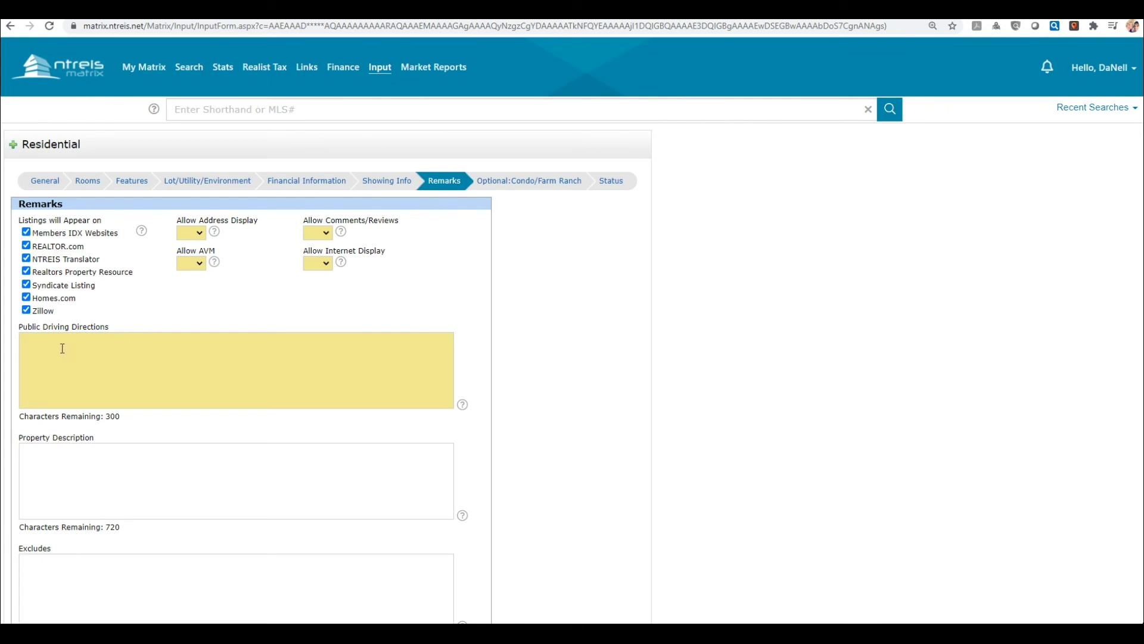
left_click(62, 348)
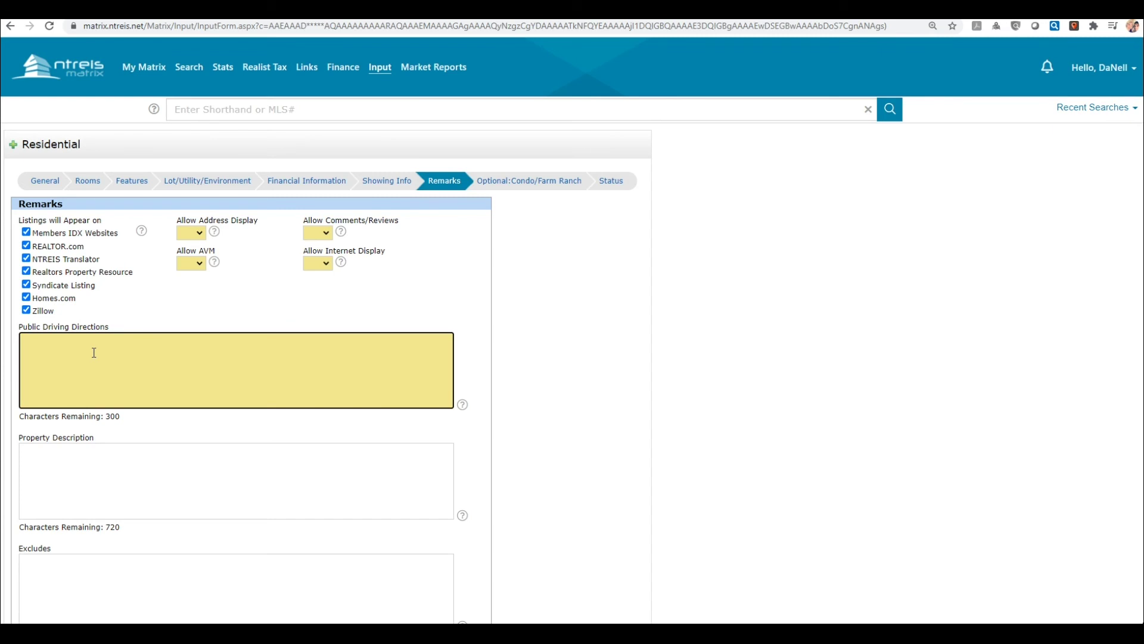
left_click(76, 464)
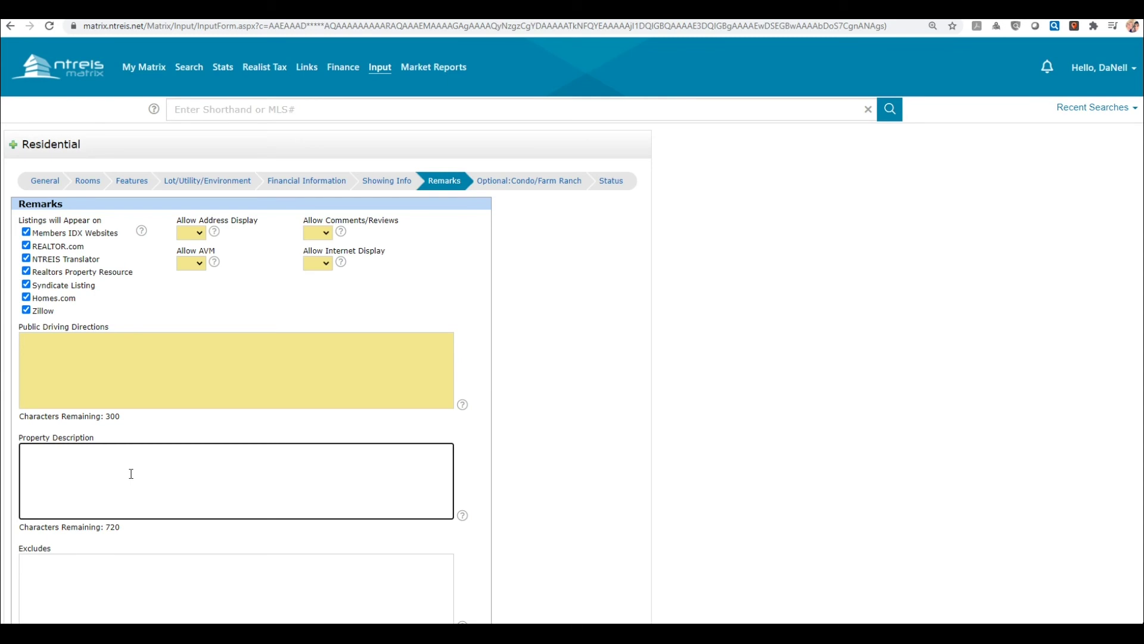
scroll(521, 362, "down", 1)
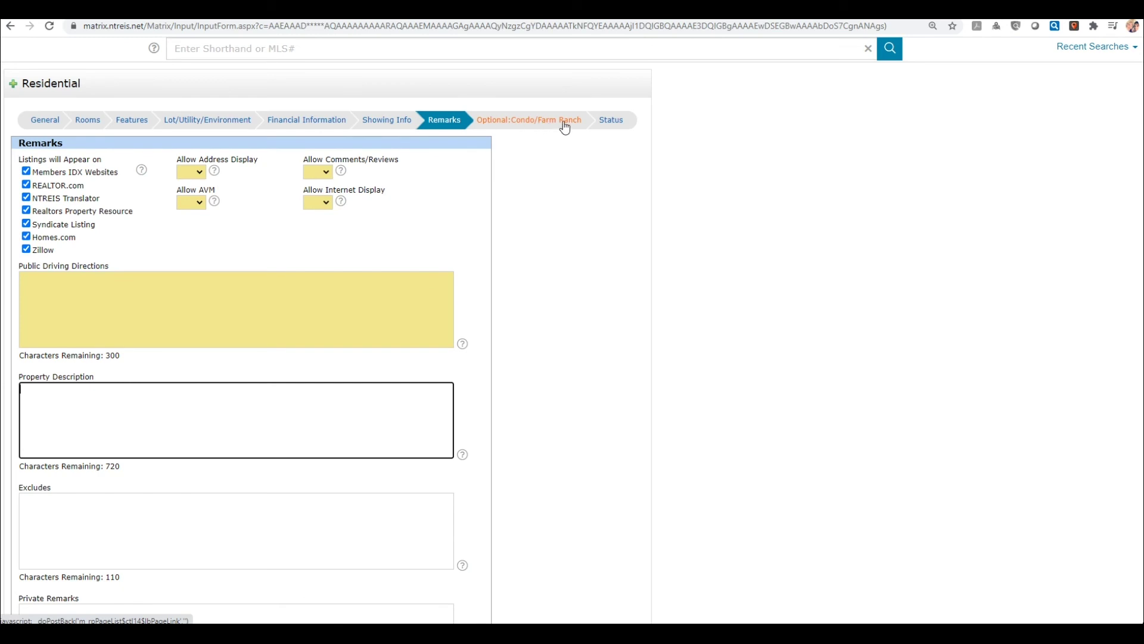
- Set the listing's status to Incoming and validate the input form
left_click(620, 126)
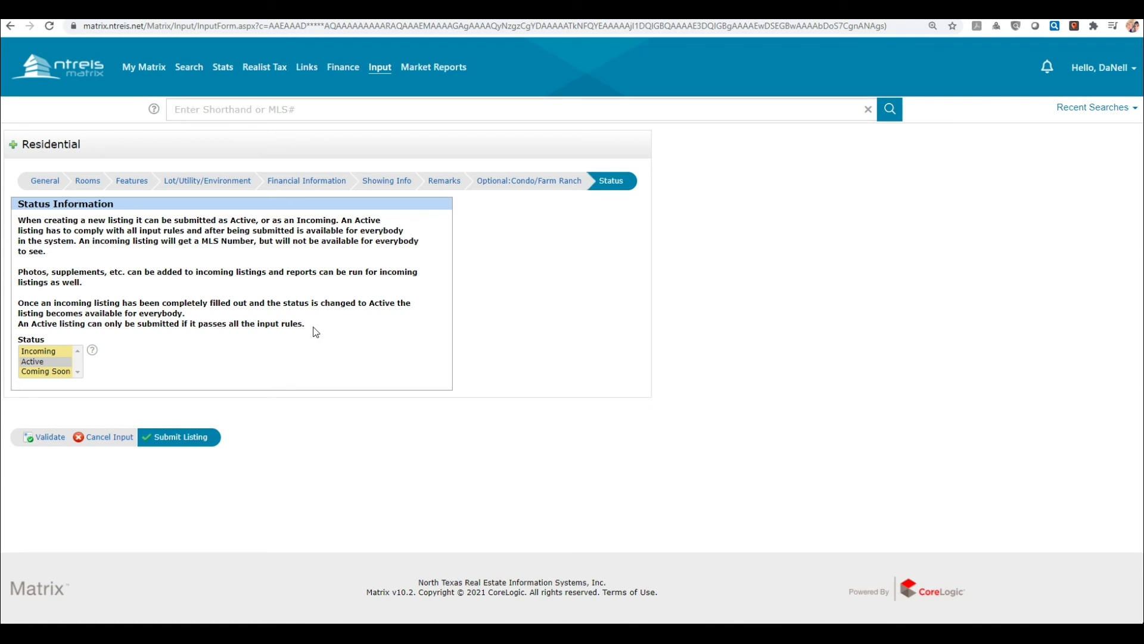
left_click(37, 353)
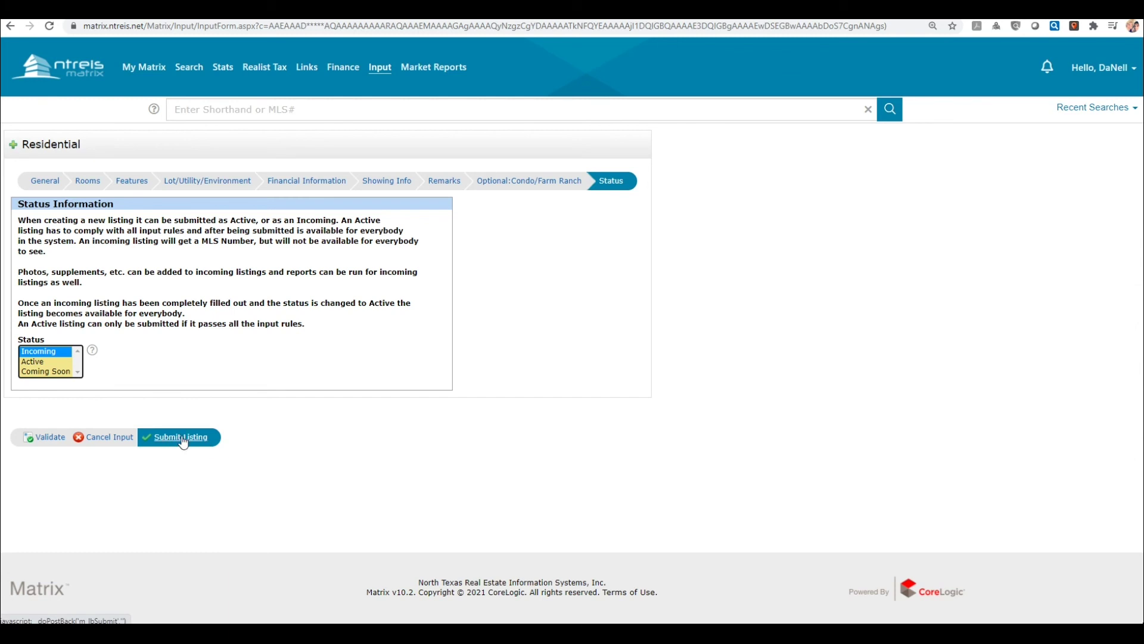
left_click(33, 362)
left_click(55, 352)
left_click(49, 440)
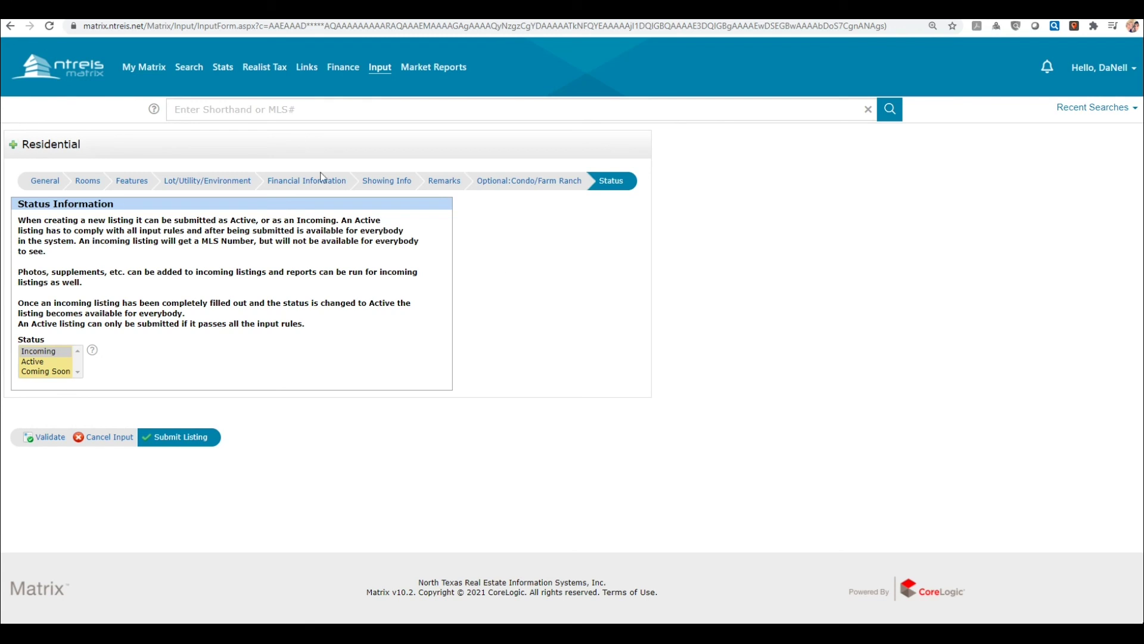
- Try to submit the listing as Coming Soon and check the flagged fields in its general, rooms and features sections
left_click(41, 363)
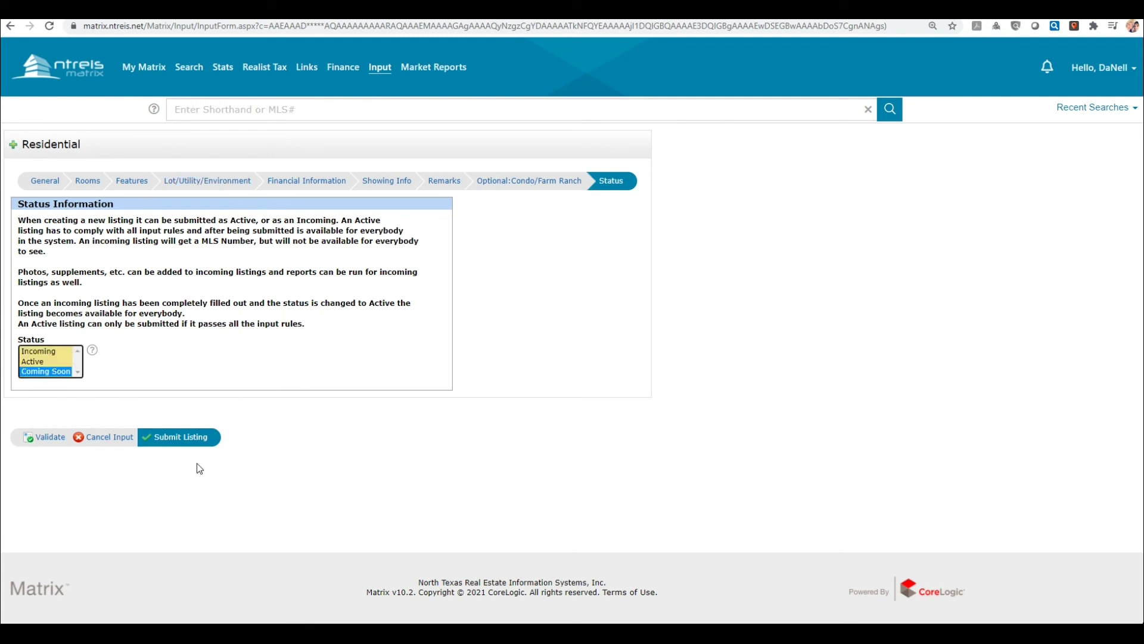
left_click(178, 439)
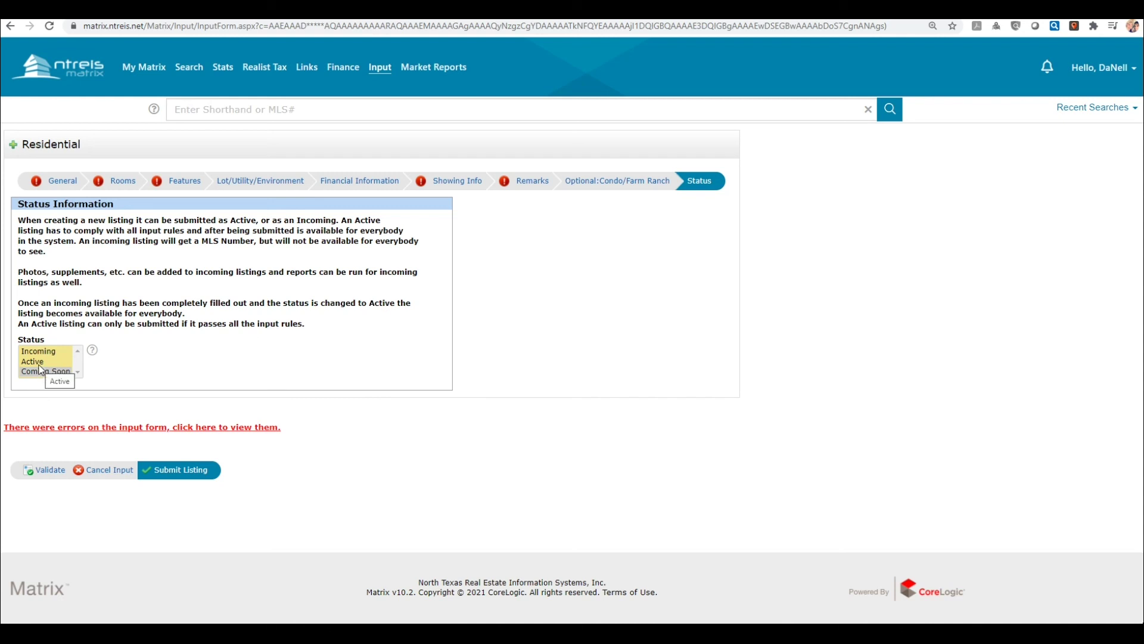
left_click(63, 181)
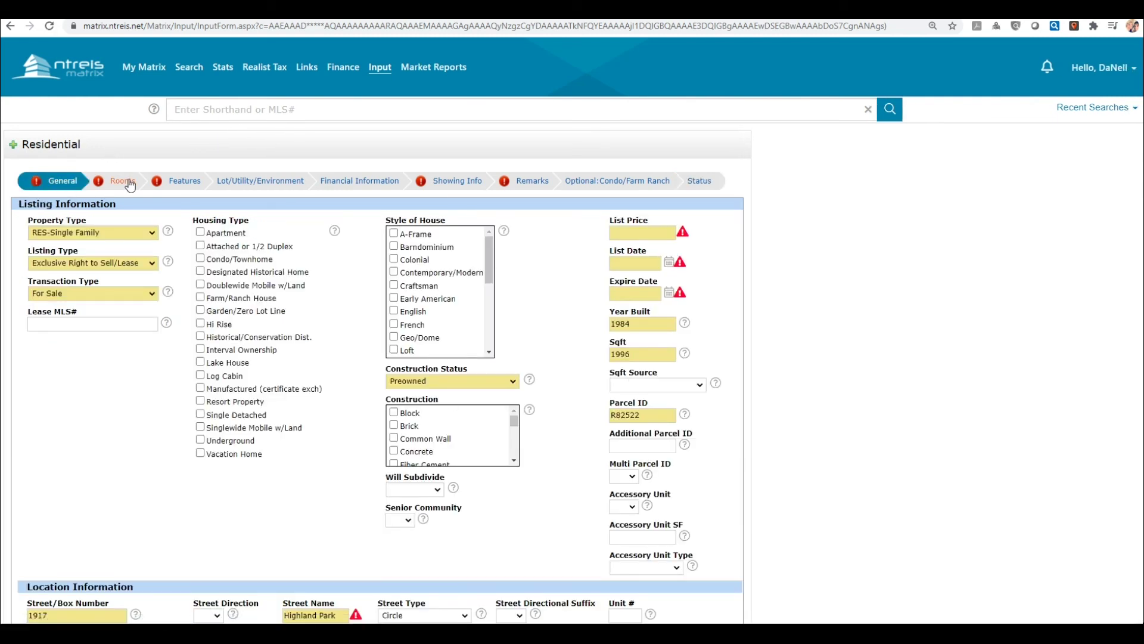
left_click(109, 186)
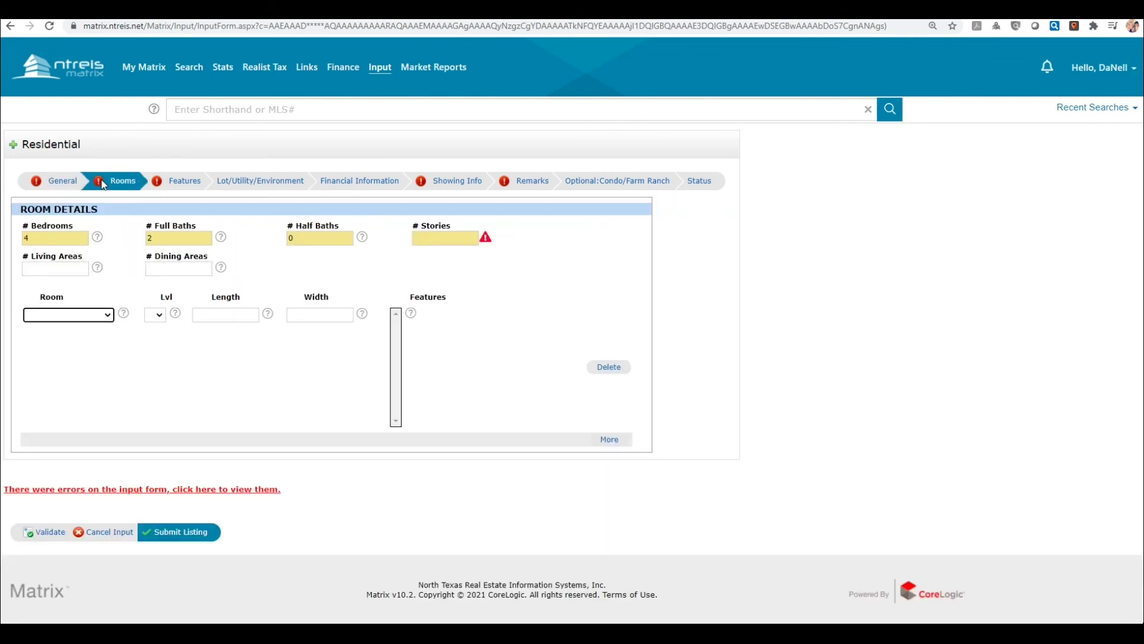
left_click(199, 186)
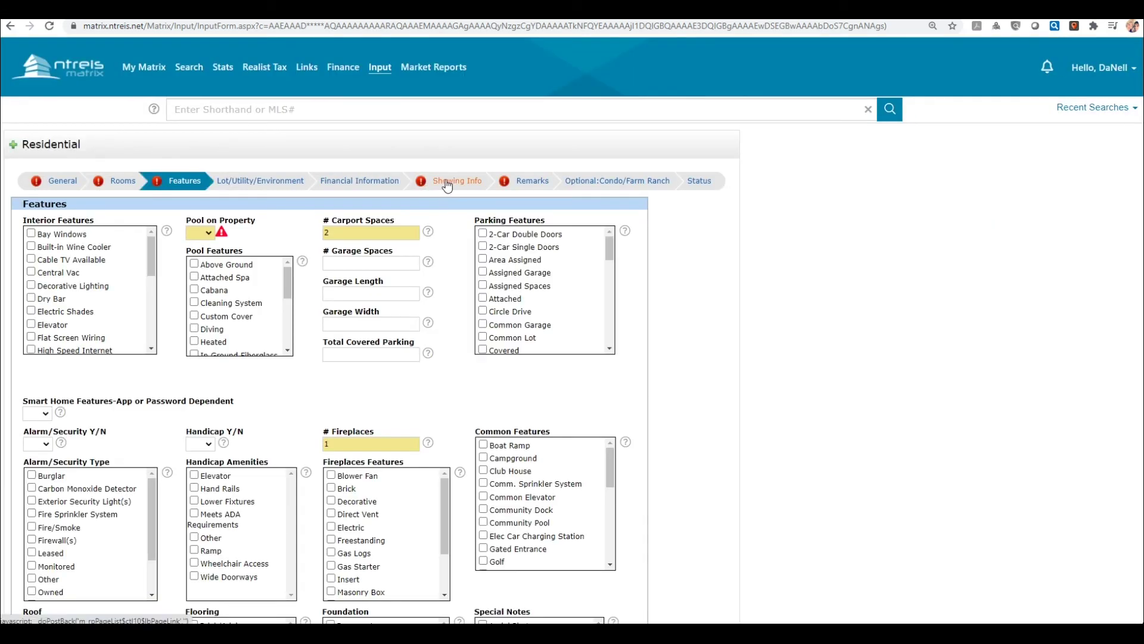
left_click(72, 188)
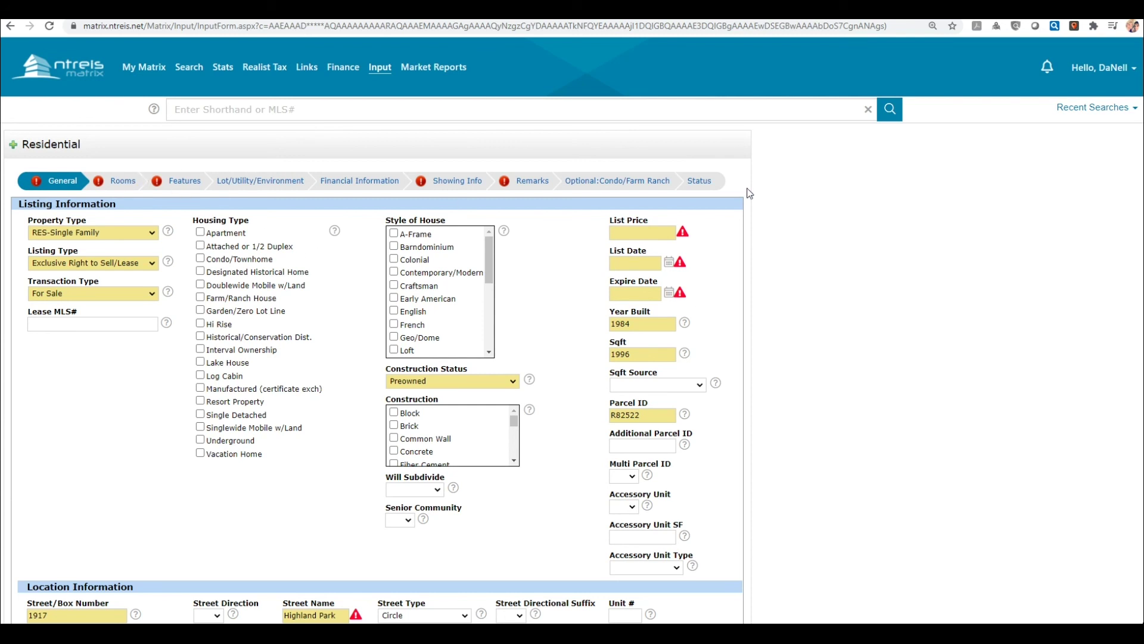
- Return to the listing's status section and cancel the whole listing input
left_click(702, 180)
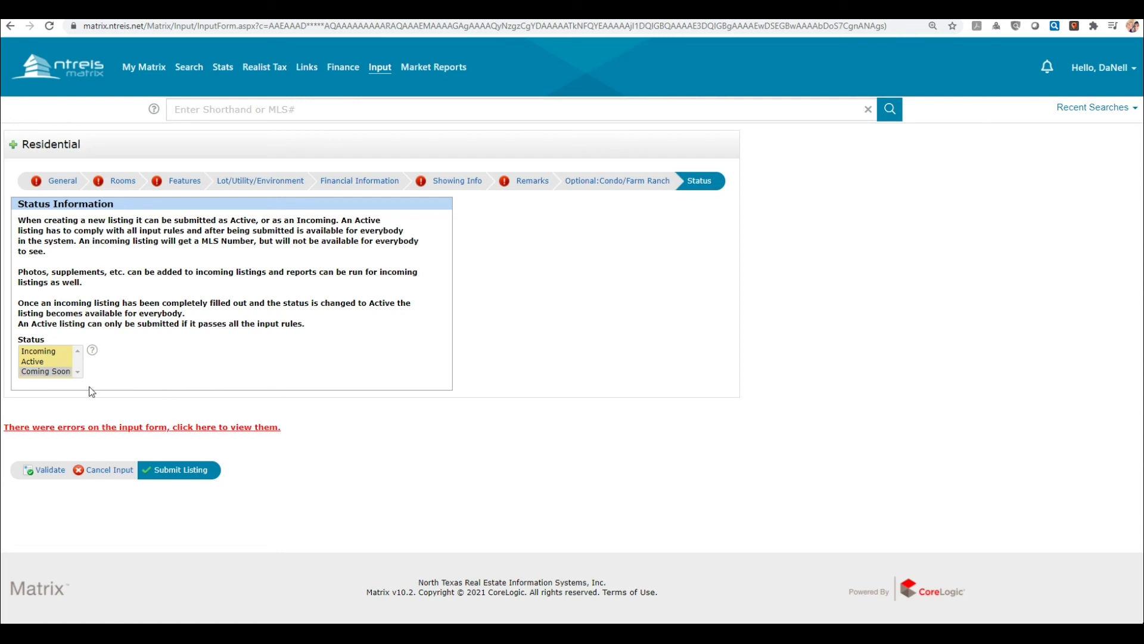
left_click(178, 473)
left_click(103, 474)
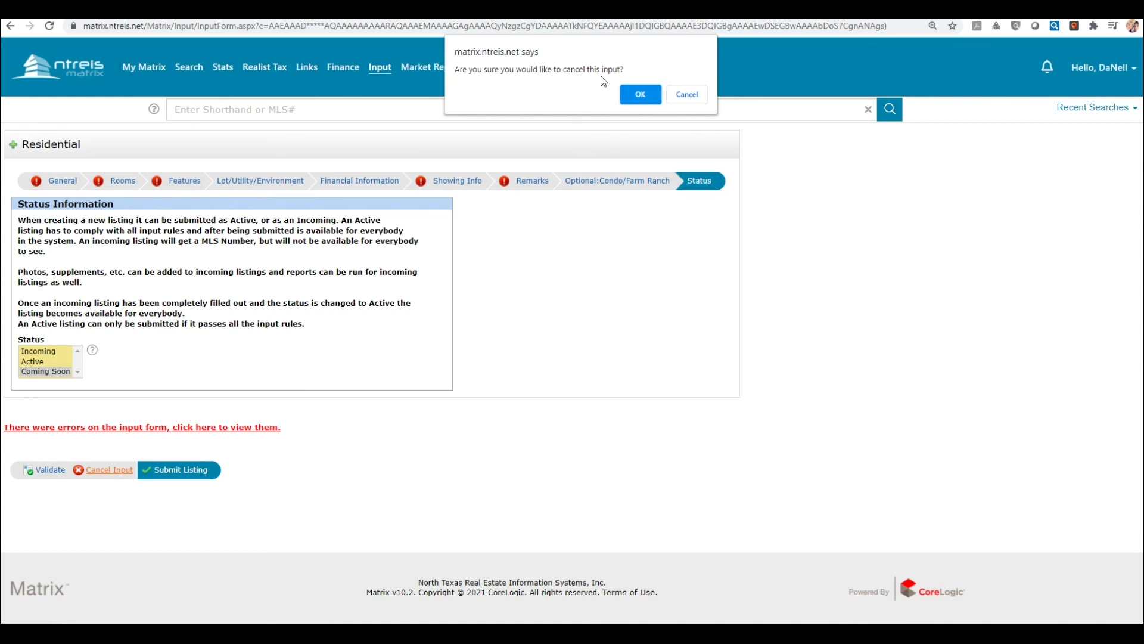
left_click(648, 94)
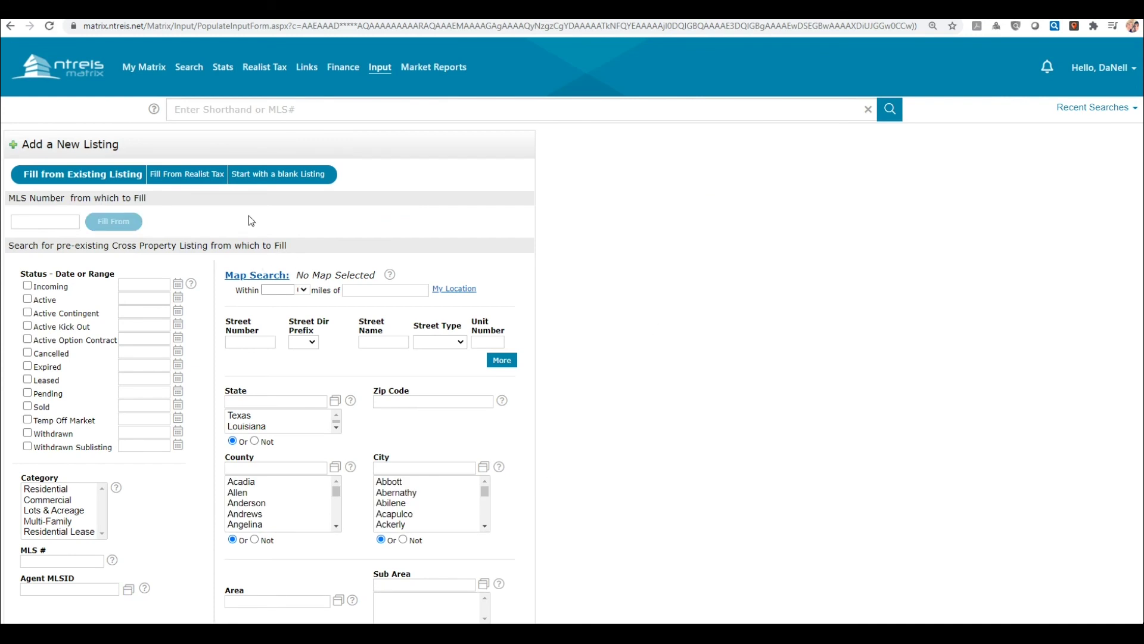
- Start a blank residential listing and look over its general, location and school fields
left_click(256, 177)
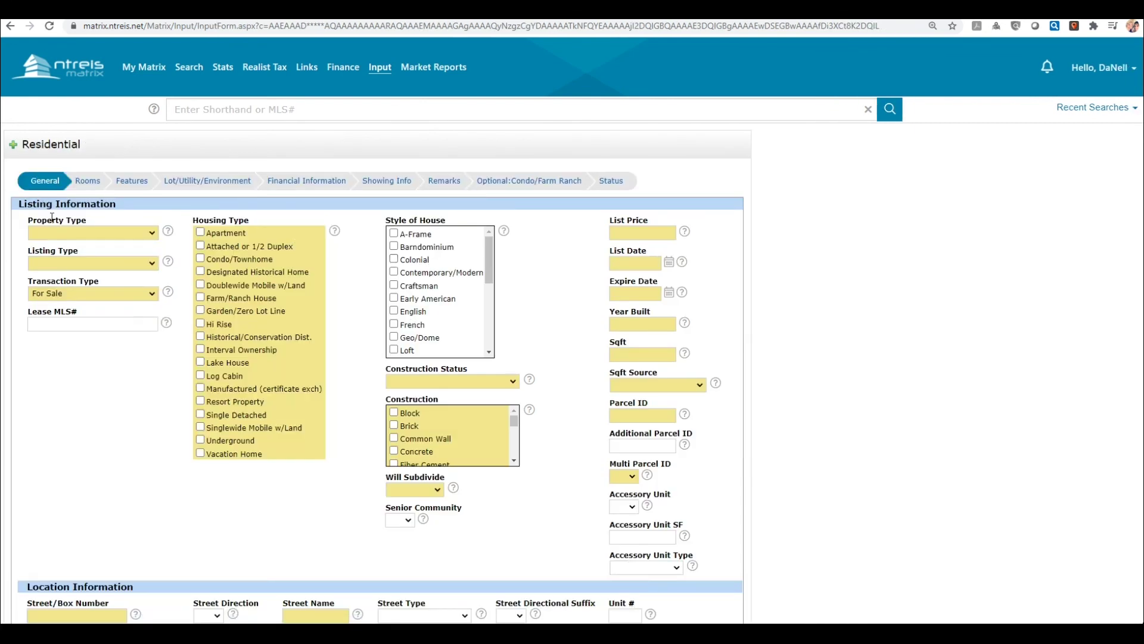
scroll(588, 410, "down", 5)
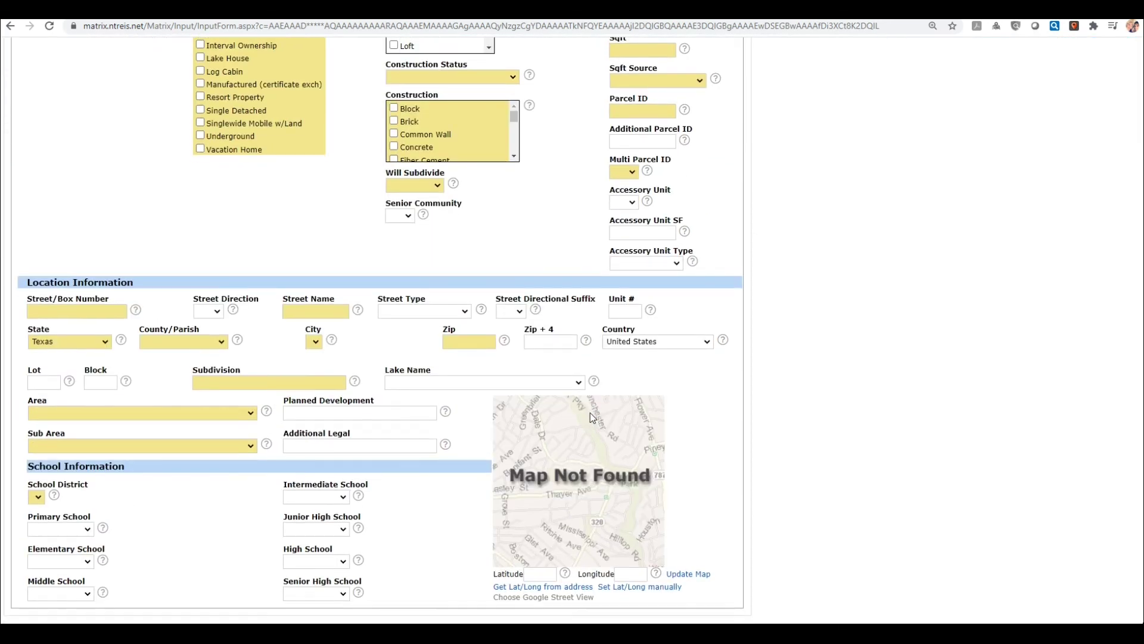
scroll(591, 415, "up", 5)
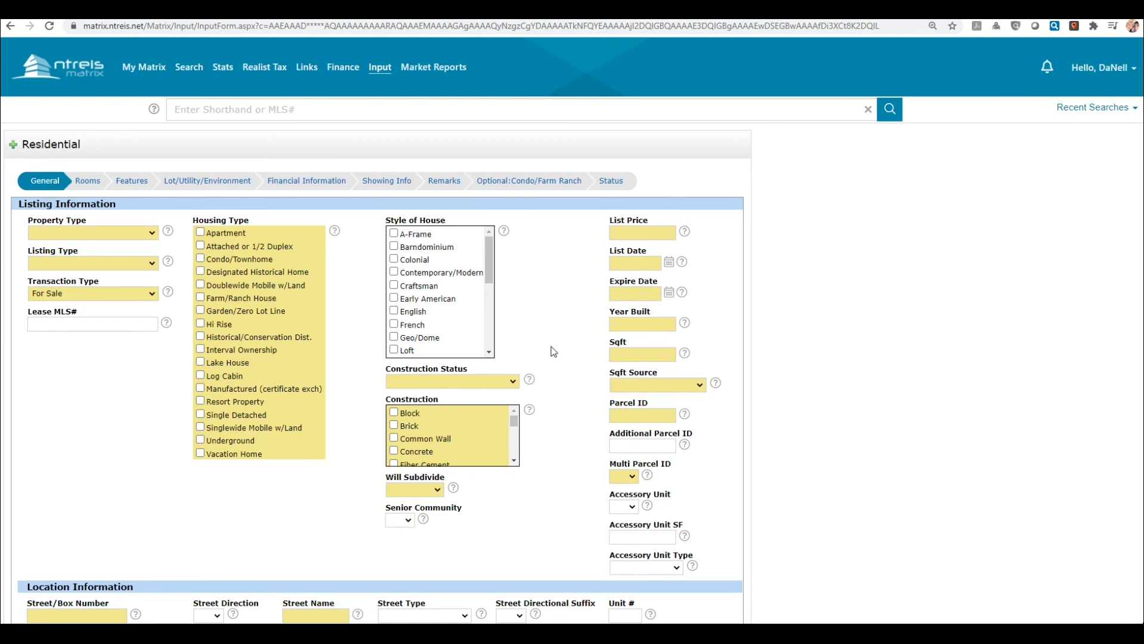
- Leave the blank form and start adding another new listing from the listing input page
left_click(385, 74)
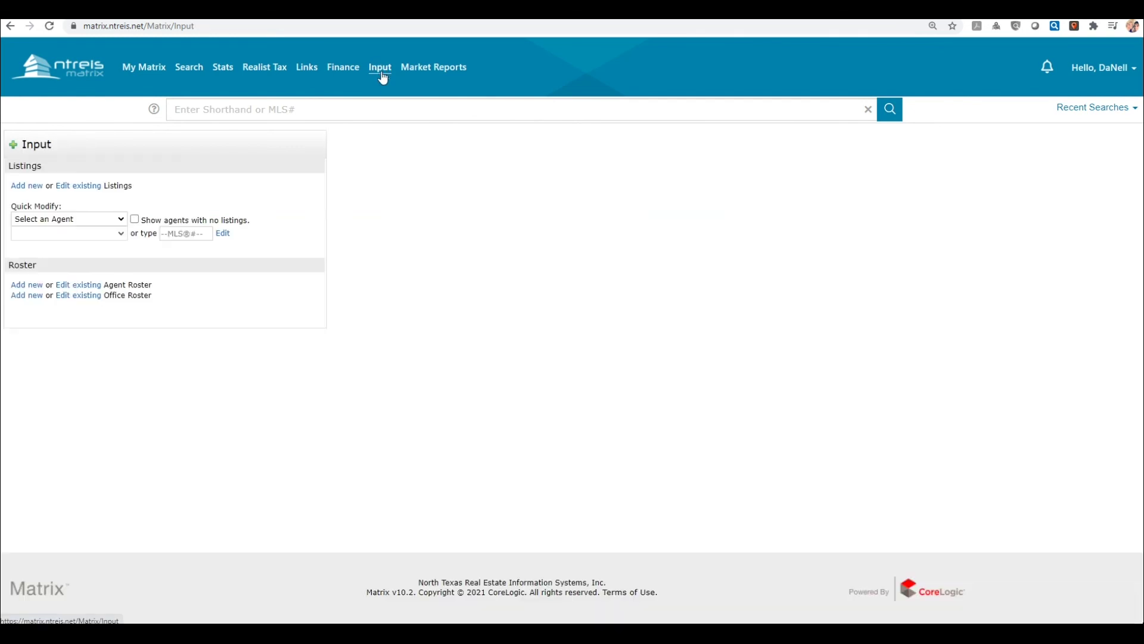
left_click(24, 189)
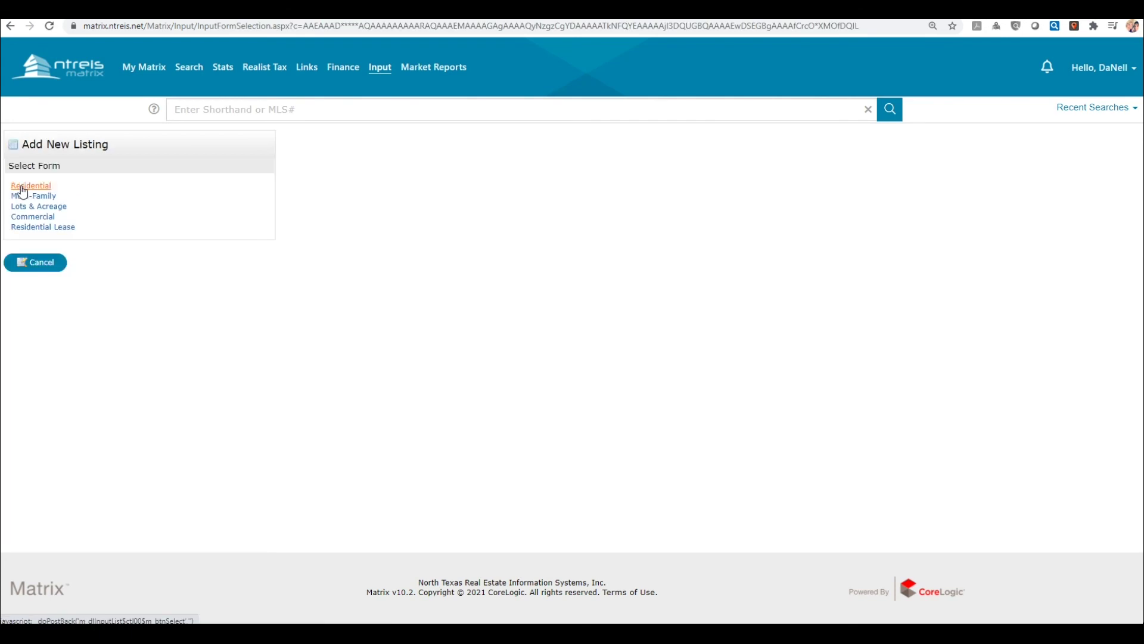